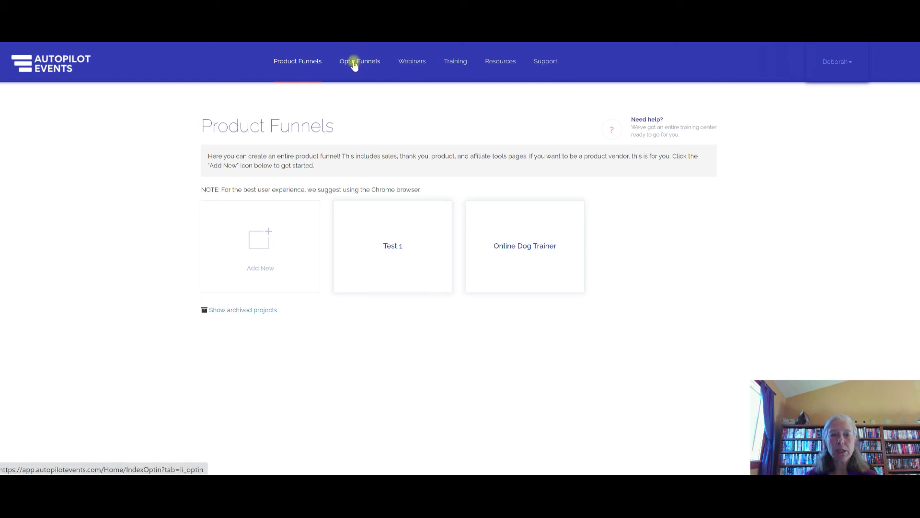
# - Start a new optin funnel and preview the Lets Get Moving! theme, closing the preview when done
pyautogui.click(354, 64)
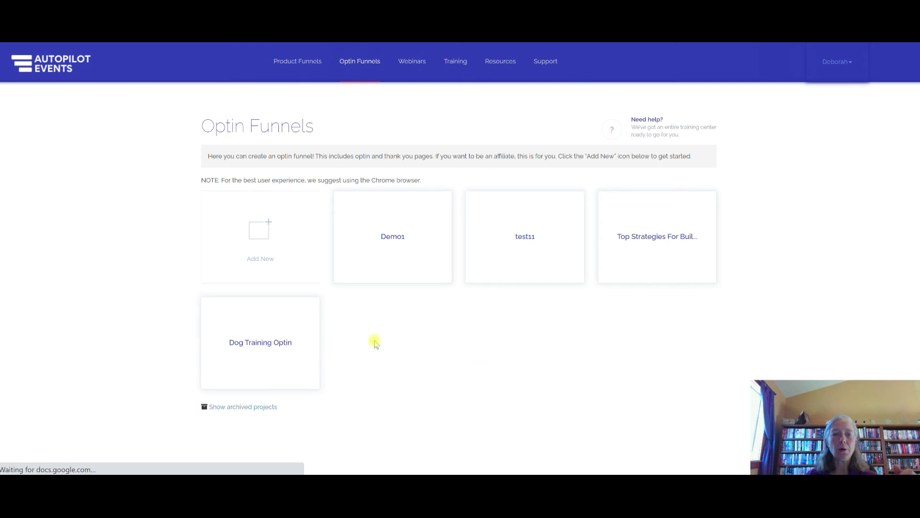
pyautogui.click(261, 234)
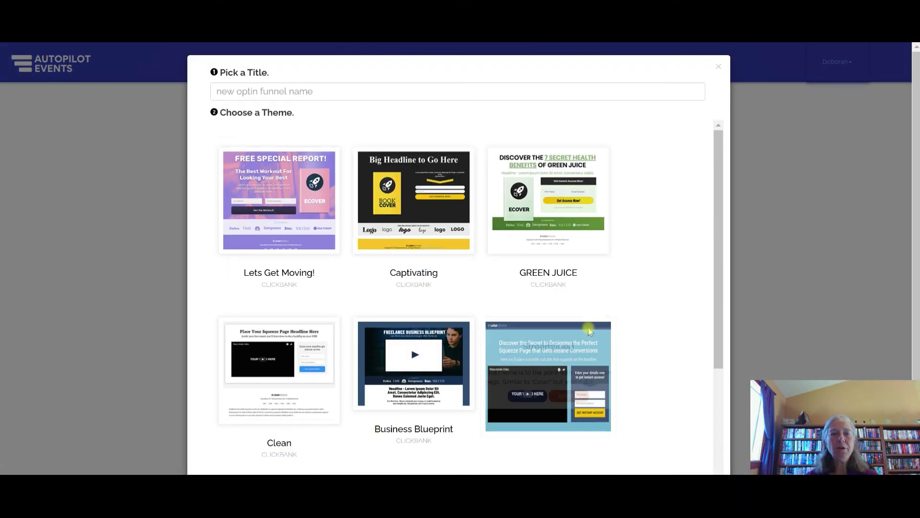
pyautogui.scroll(-1, 655, 283)
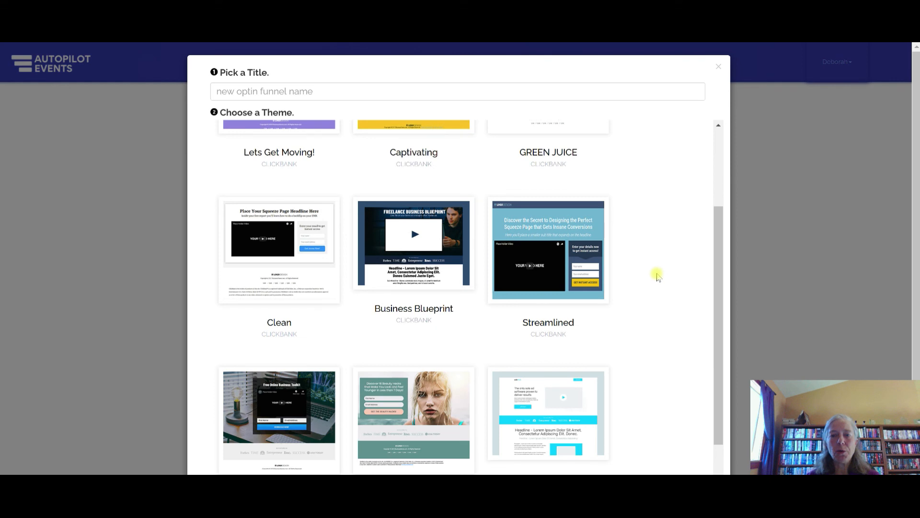
pyautogui.scroll(1, 657, 277)
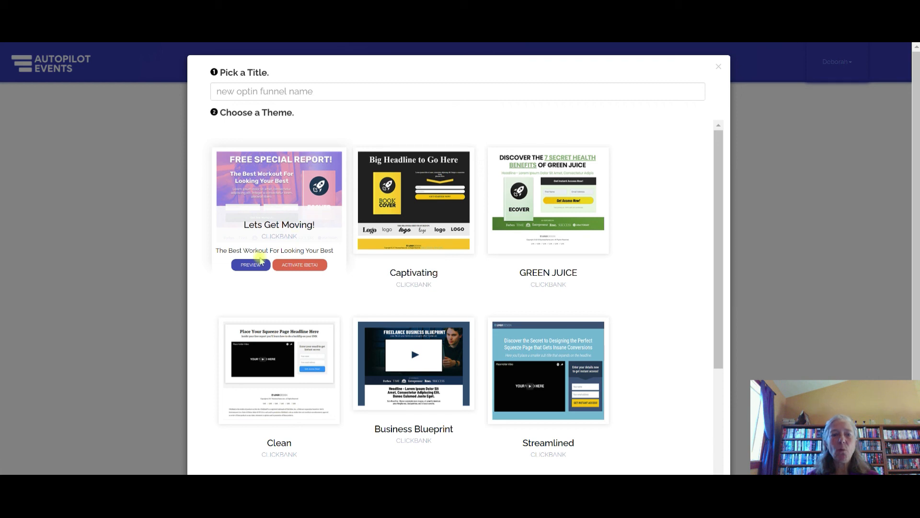
pyautogui.click(250, 266)
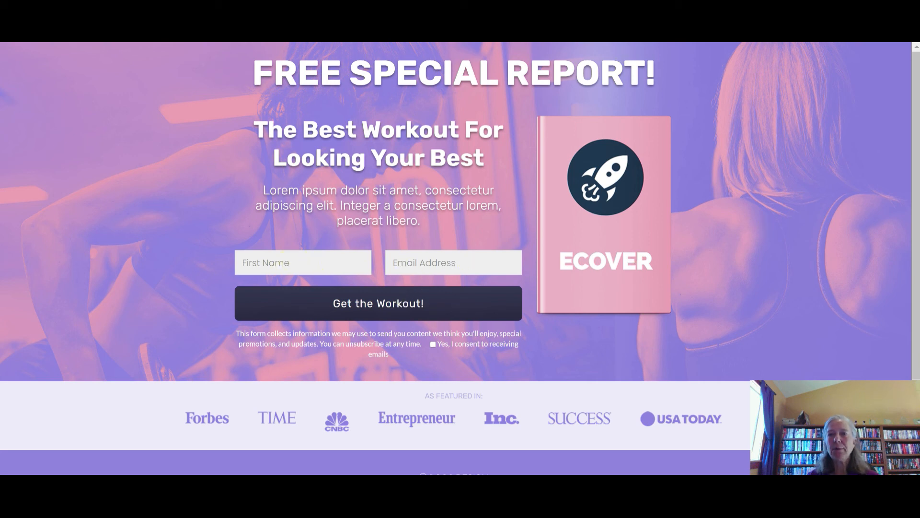
pyautogui.hotkey('ctrl', 'w')
# - Title the new optin funnel Demo2 and activate the Captivating theme for it
pyautogui.moveTo(397, 197)
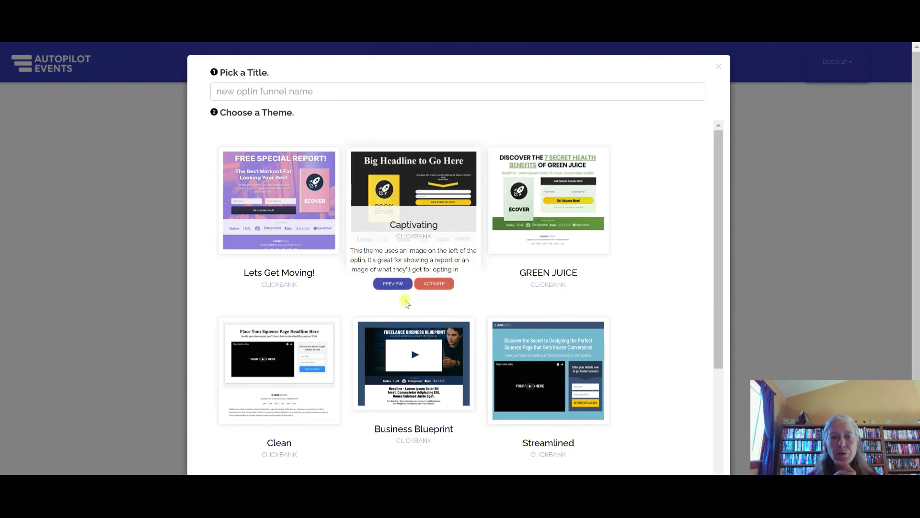
pyautogui.click(436, 284)
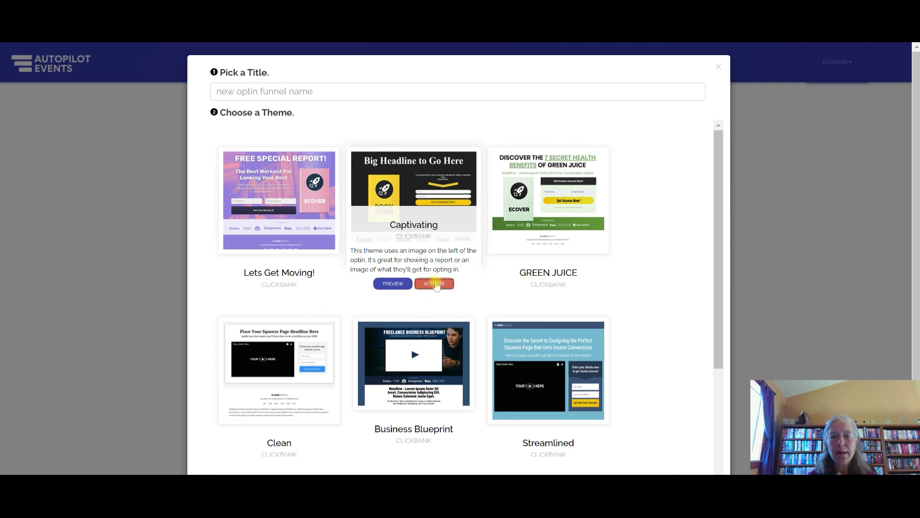
pyautogui.click(435, 284)
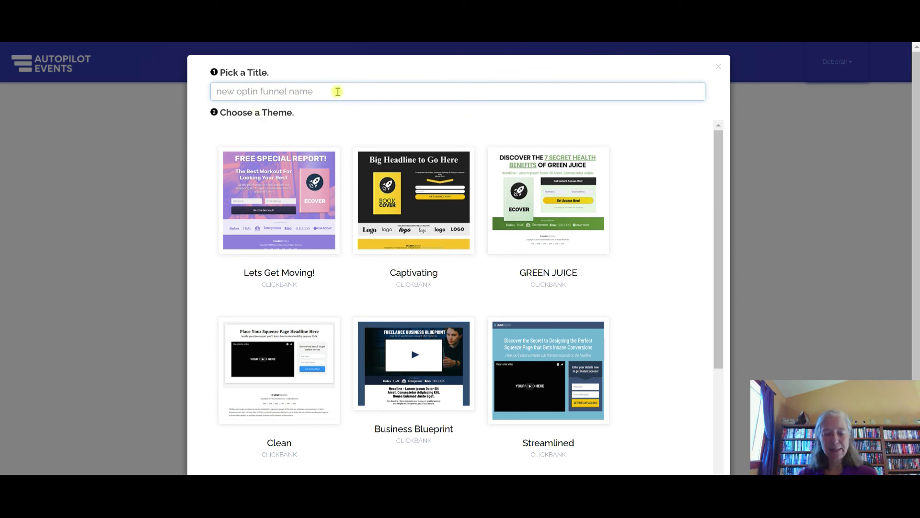
pyautogui.write('Demo')
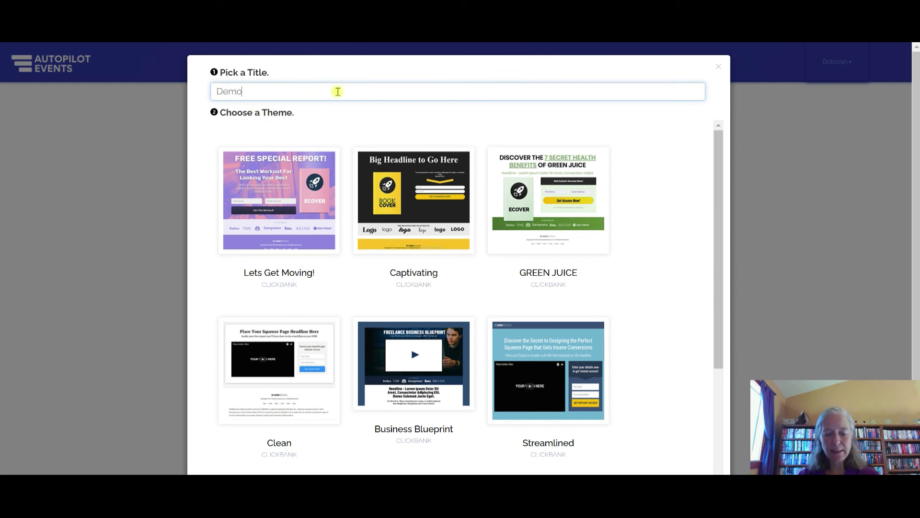
pyautogui.write('2')
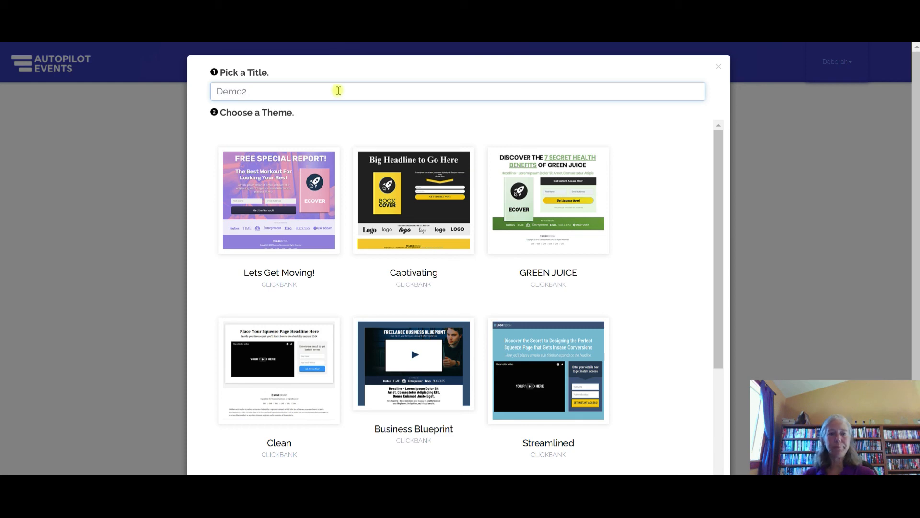
pyautogui.moveTo(397, 232)
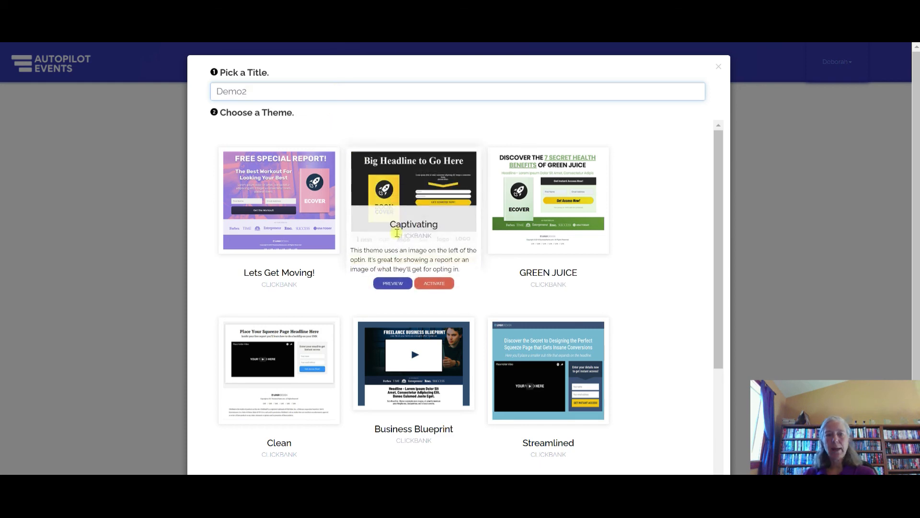
pyautogui.click(429, 285)
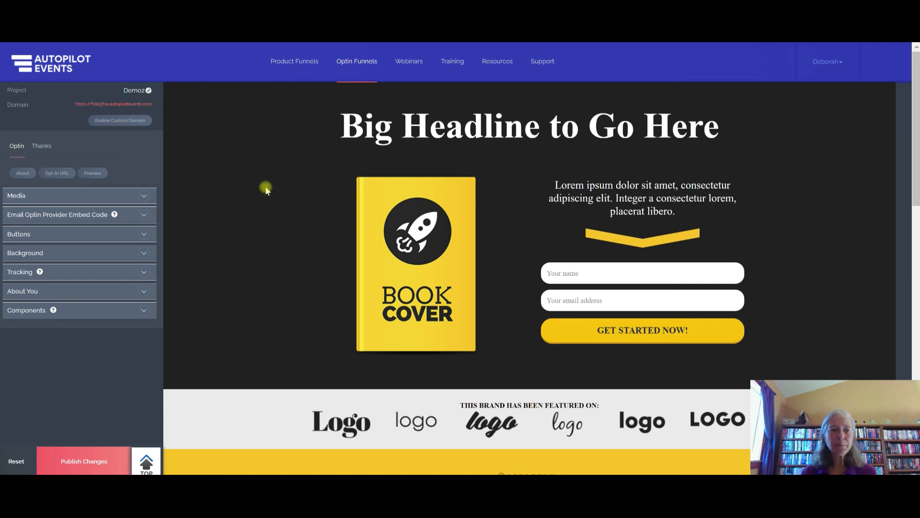
# - View the optin page's URL and the Media embed settings
pyautogui.click(59, 176)
pyautogui.click(58, 174)
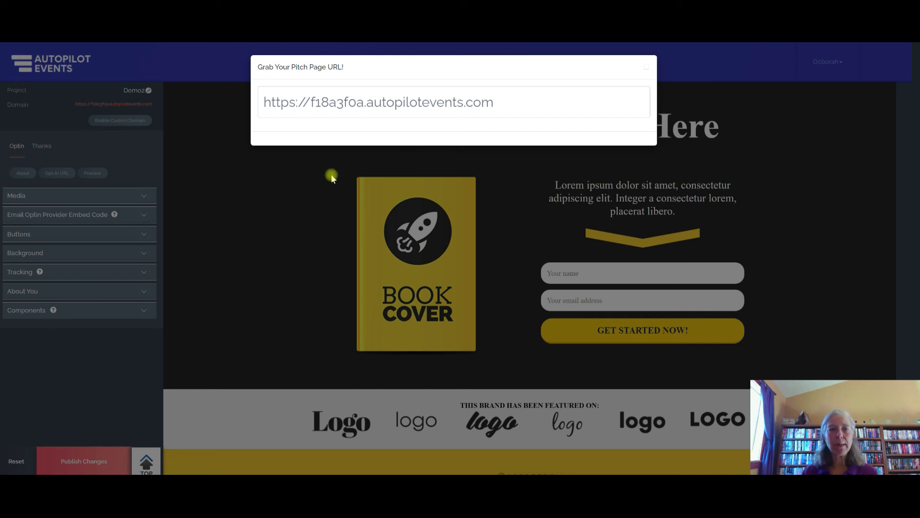
pyautogui.click(266, 195)
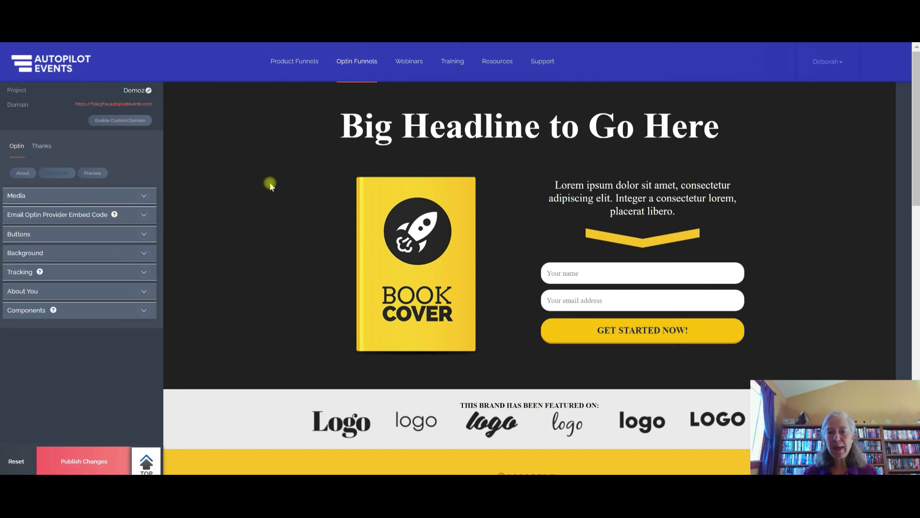
pyautogui.click(145, 198)
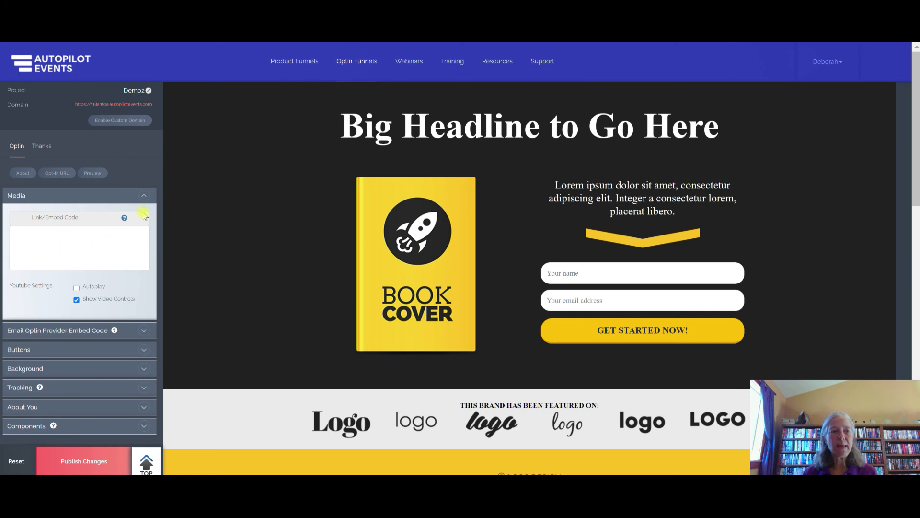
pyautogui.click(144, 194)
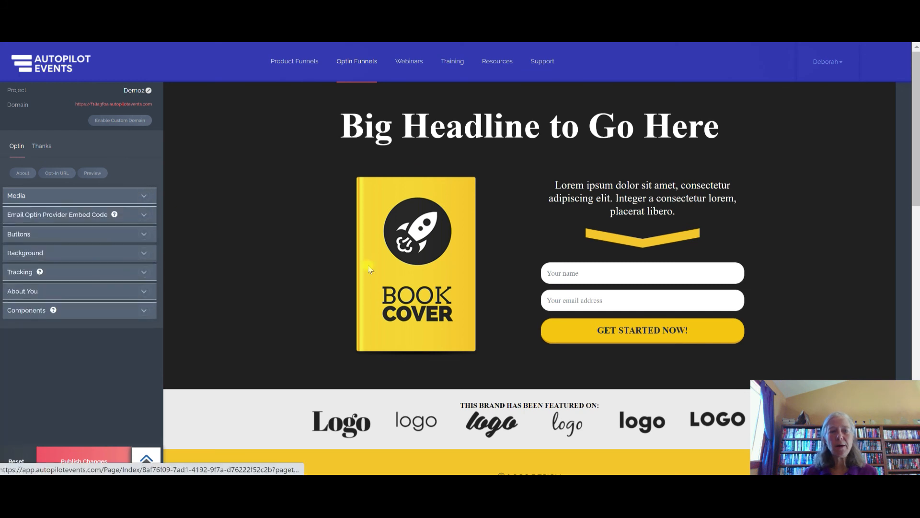
# - Look at the upload options for replacing the book cover image and dismiss them
pyautogui.rightClick(401, 263)
pyautogui.click(385, 258)
pyautogui.click(385, 258)
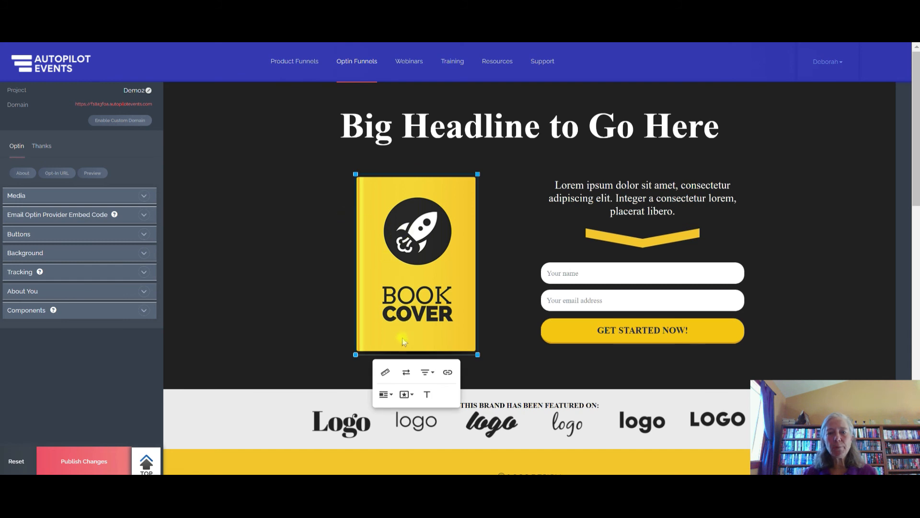
pyautogui.click(407, 375)
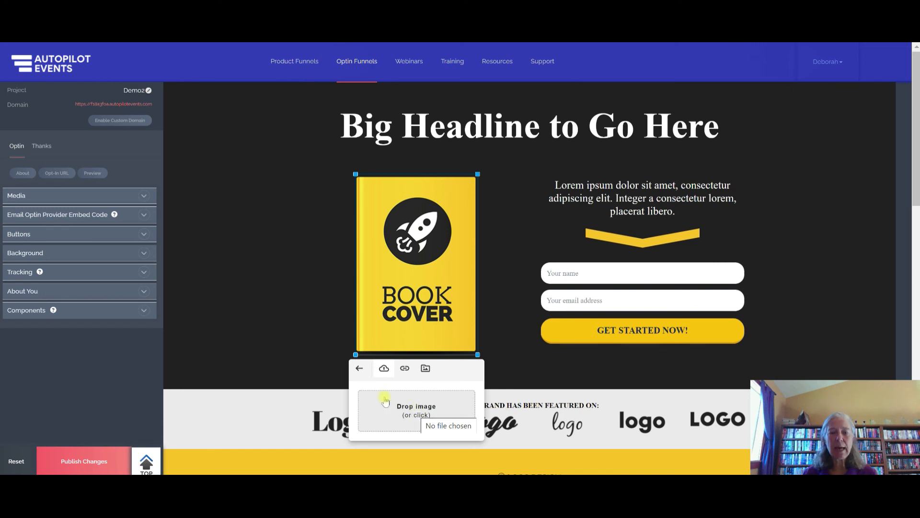
pyautogui.click(263, 244)
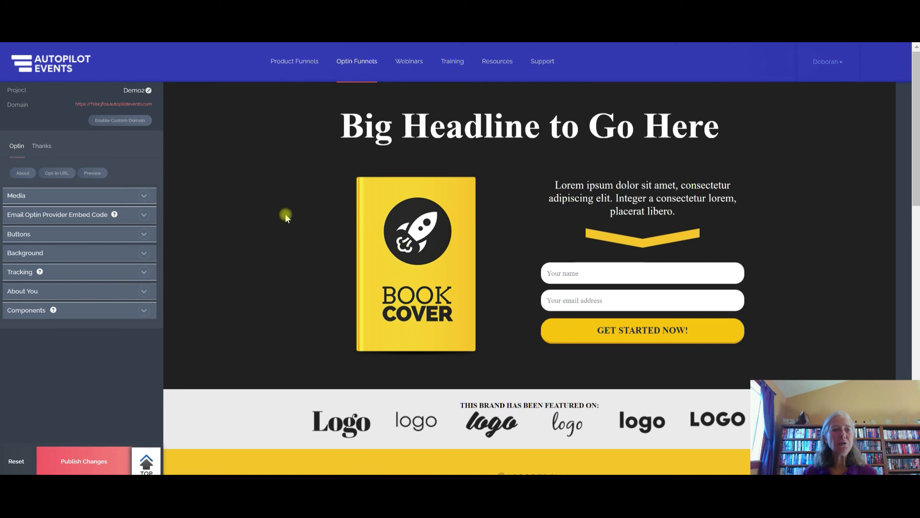
# - Replace the page's main headline with "Learn My 8 Figure Secrets"
pyautogui.click(403, 124)
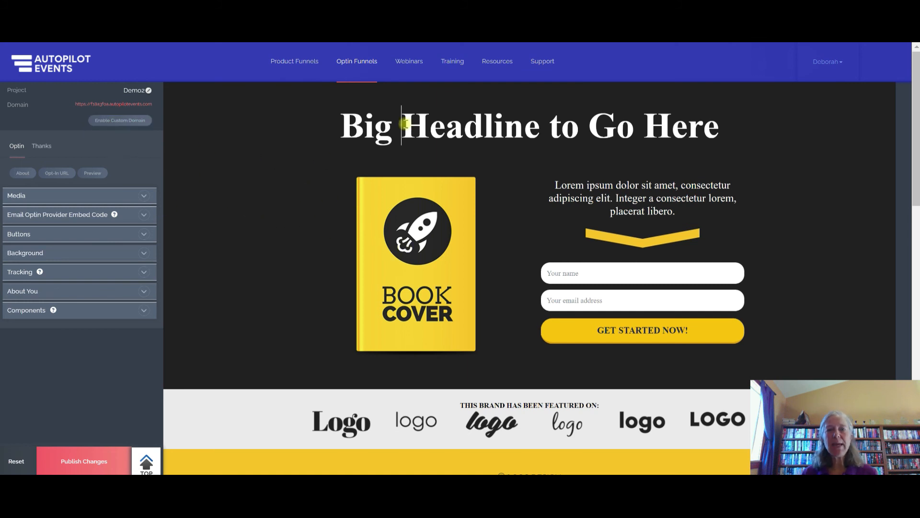
pyautogui.moveTo(721, 122); pyautogui.dragTo(327, 150)
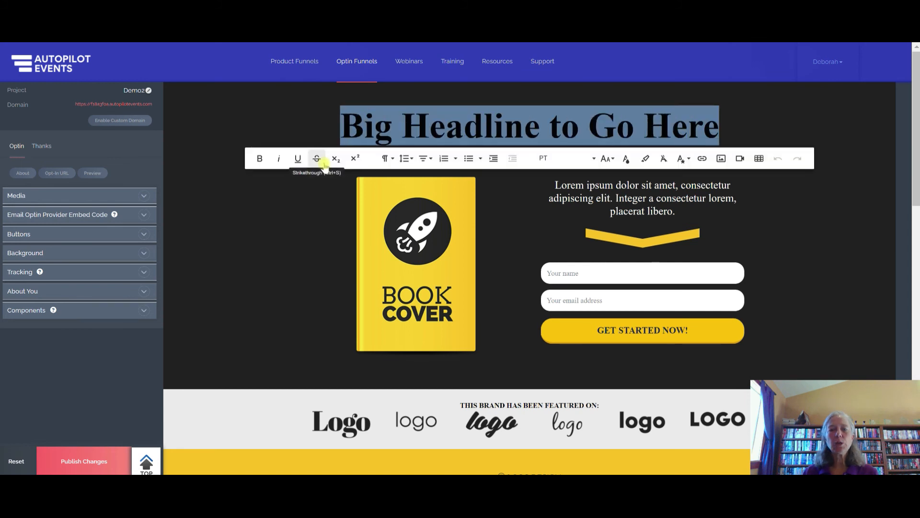
pyautogui.write('L')
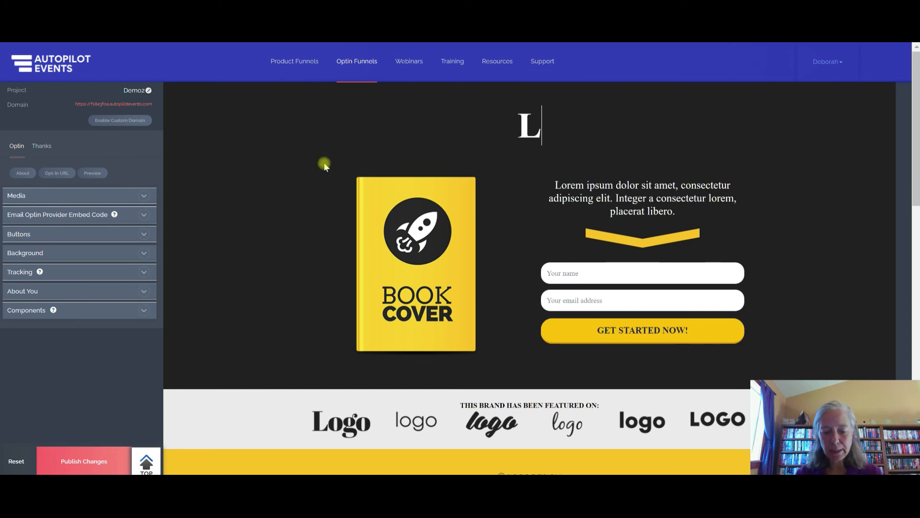
pyautogui.write('earn my')
pyautogui.press('BackSpace')
pyautogui.press('BackSpace')
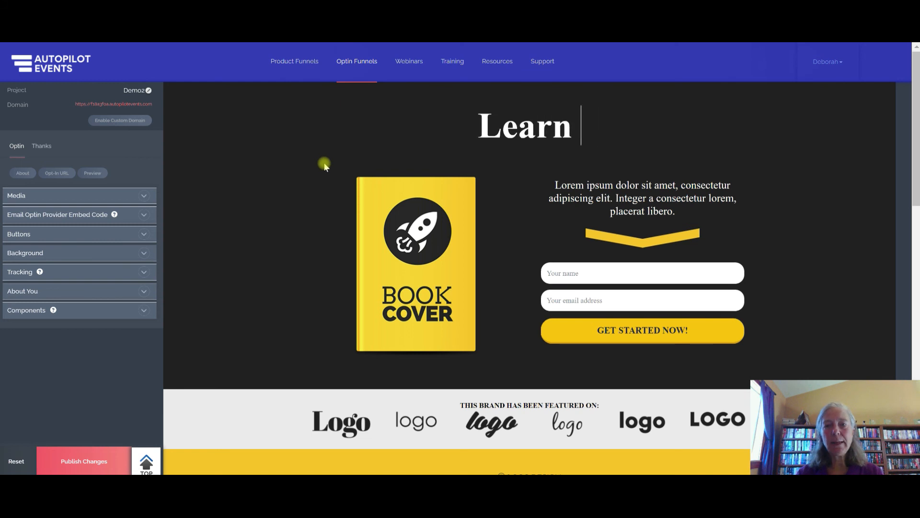
pyautogui.write('My 8 ')
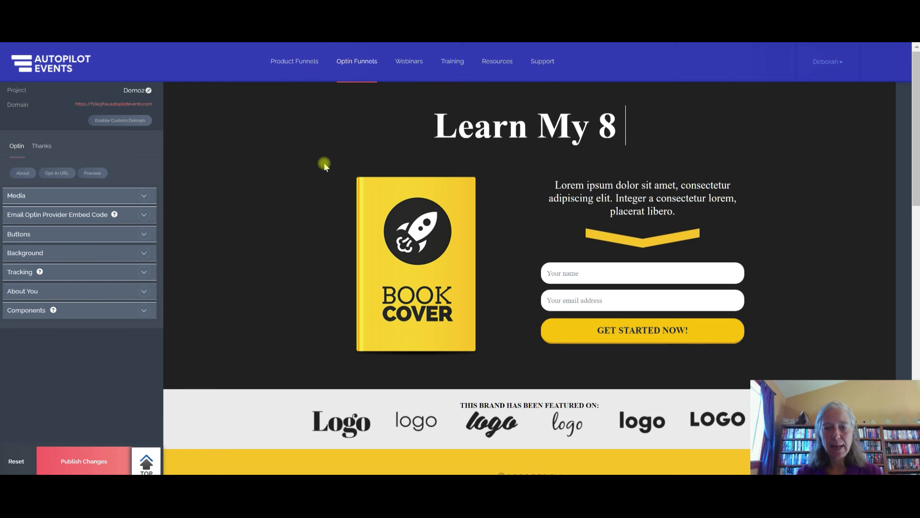
pyautogui.write('Figure Secrets')
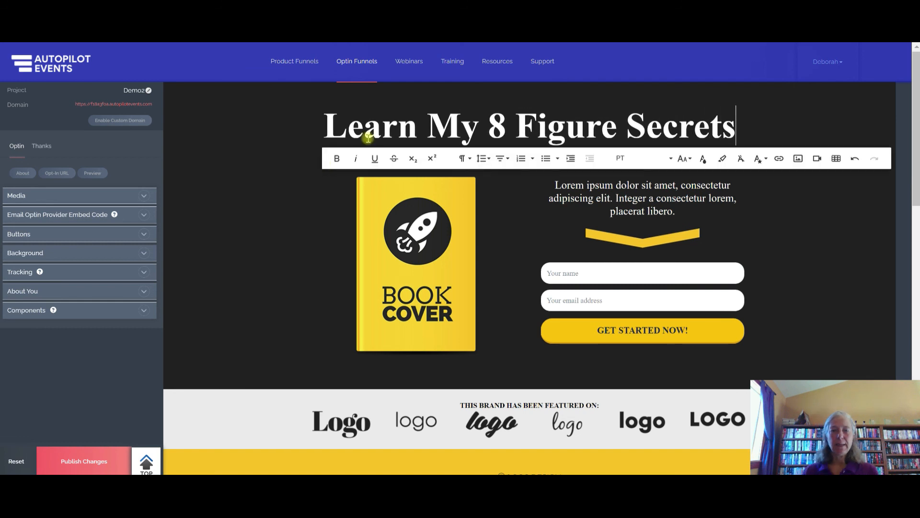
pyautogui.click(226, 234)
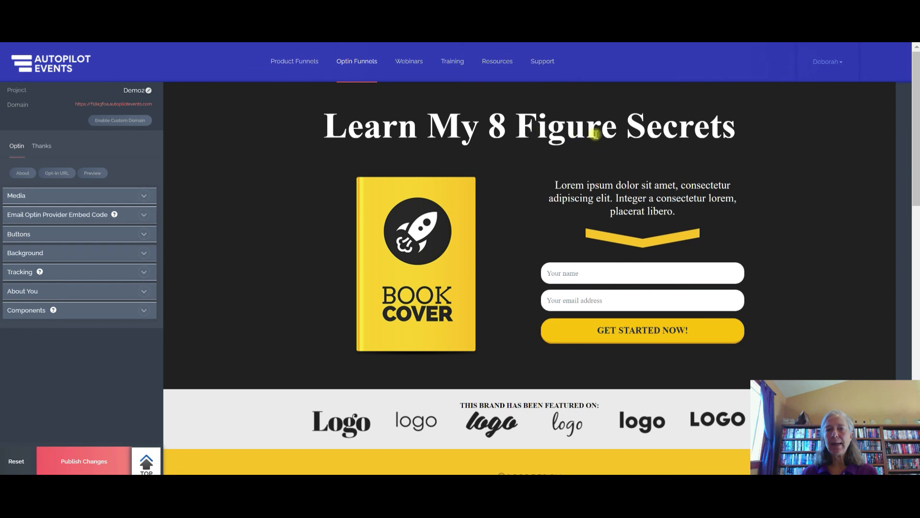
# - Change the text color of the word "Figure" in the headline to golden yellow
pyautogui.moveTo(617, 132); pyautogui.dragTo(518, 130)
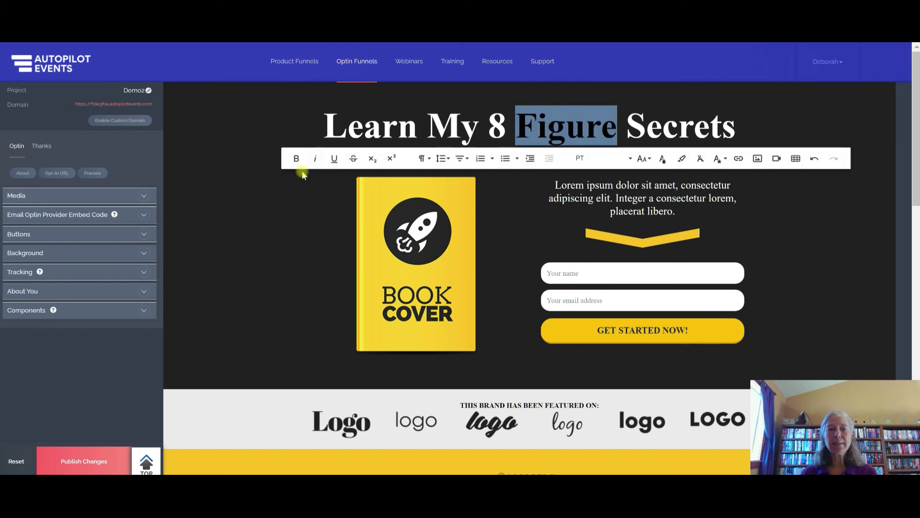
pyautogui.click(663, 163)
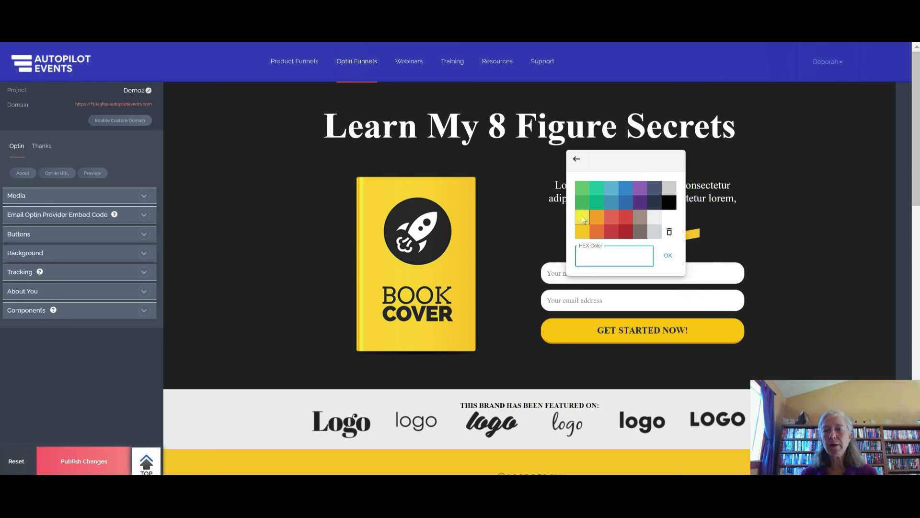
pyautogui.click(583, 234)
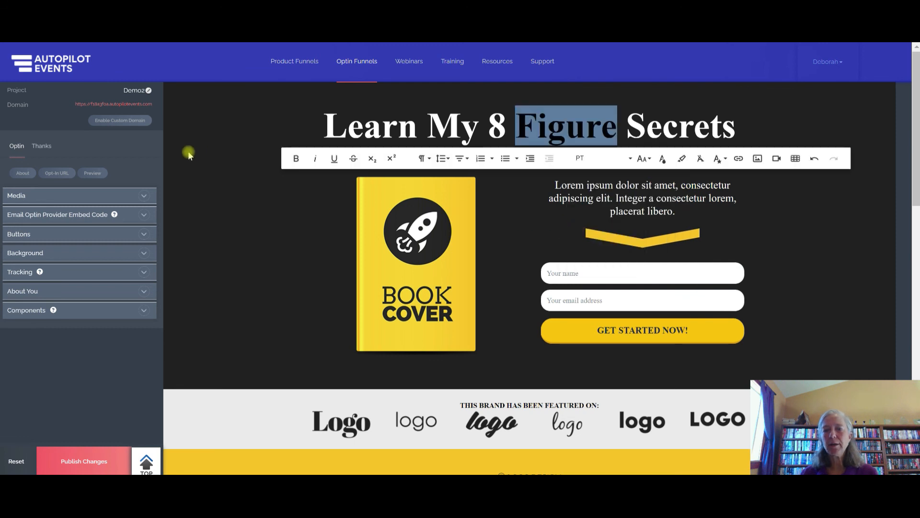
pyautogui.click(201, 159)
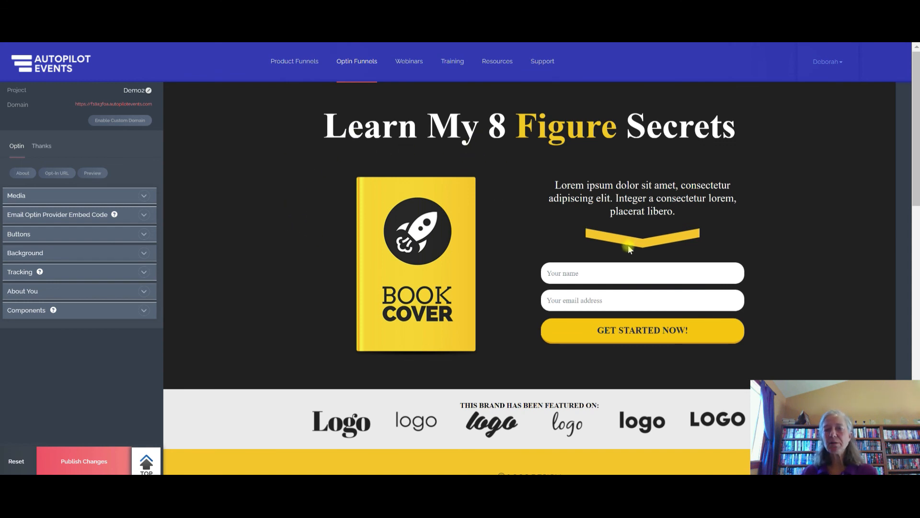
# - Replace the placeholder paragraph above the optin form with "click the link below to learn my secrets on how I grew my 8 figure business"
pyautogui.click(679, 206)
pyautogui.moveTo(677, 211); pyautogui.dragTo(544, 184)
pyautogui.write('cl')
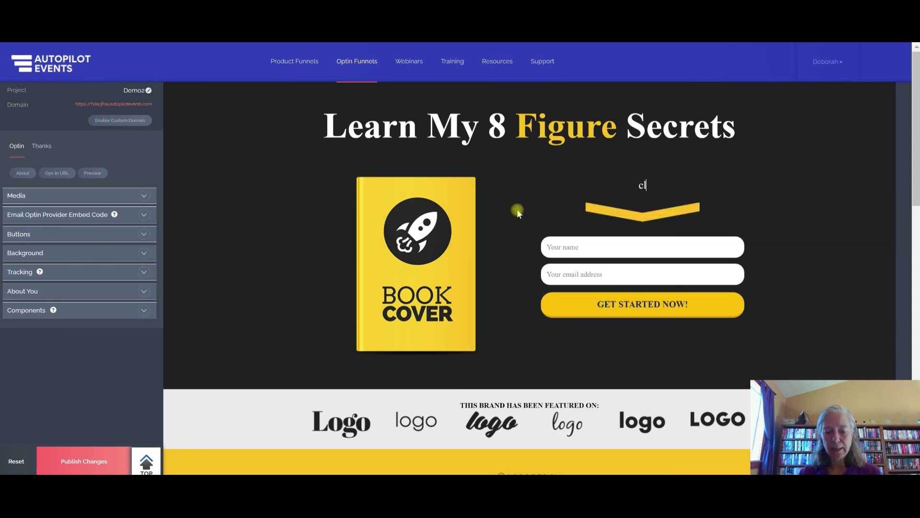
pyautogui.write('ick the lin')
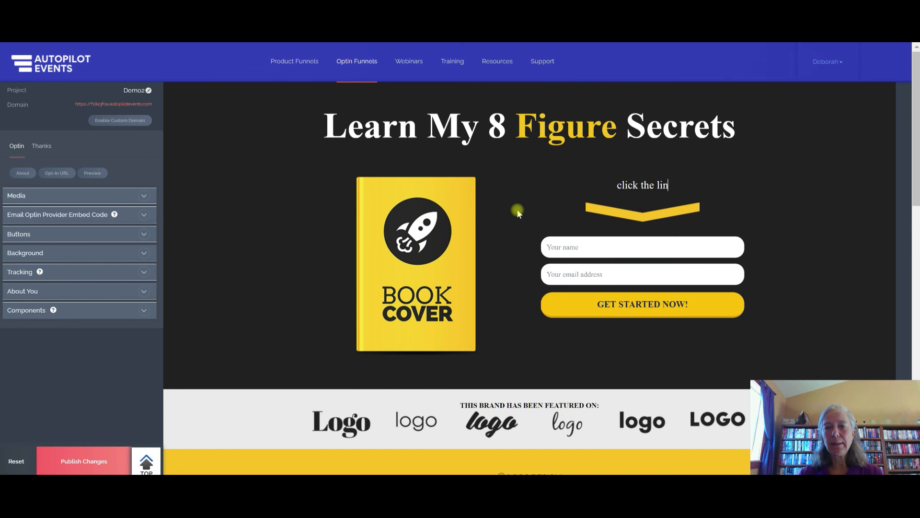
pyautogui.write('k below to ')
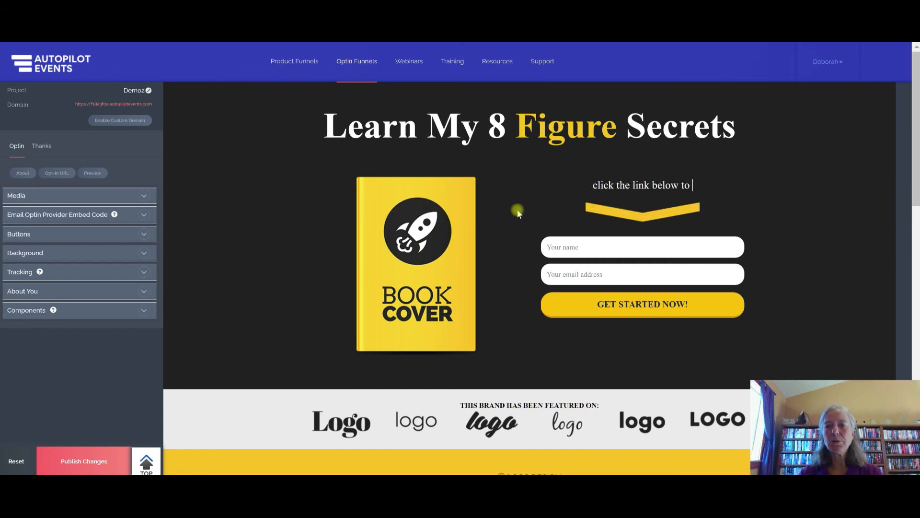
pyautogui.write('learn my secrets')
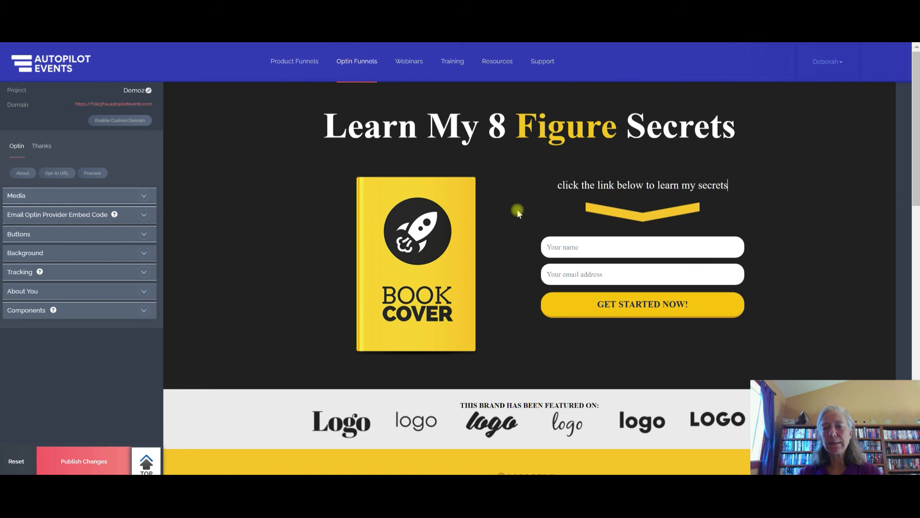
pyautogui.write(' on lhow')
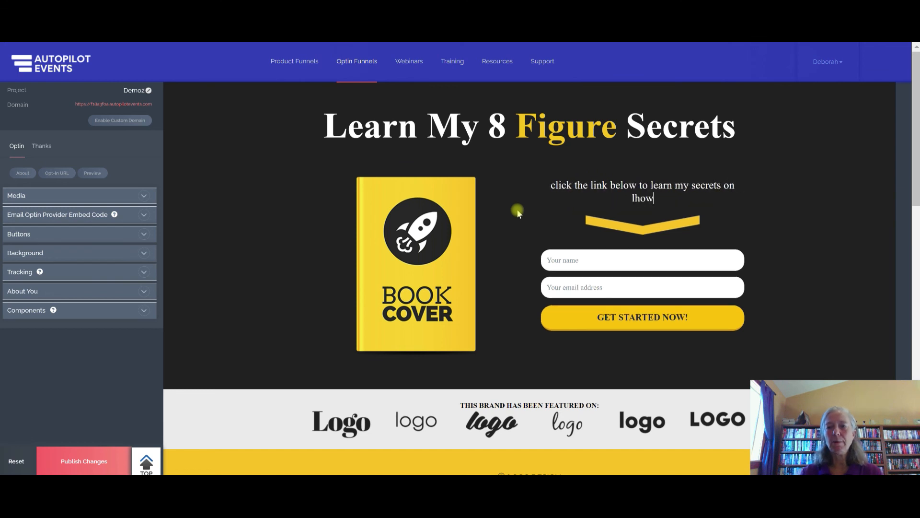
pyautogui.press('BackSpace')
pyautogui.press('BackSpace')
pyautogui.press('BackSpace')
pyautogui.press('BackSpace')
pyautogui.write('h')
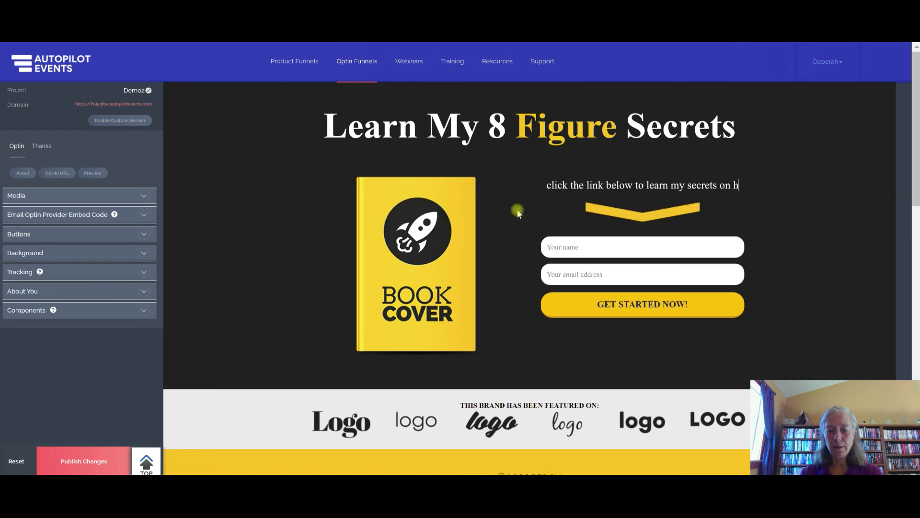
pyautogui.write('ow I grew ')
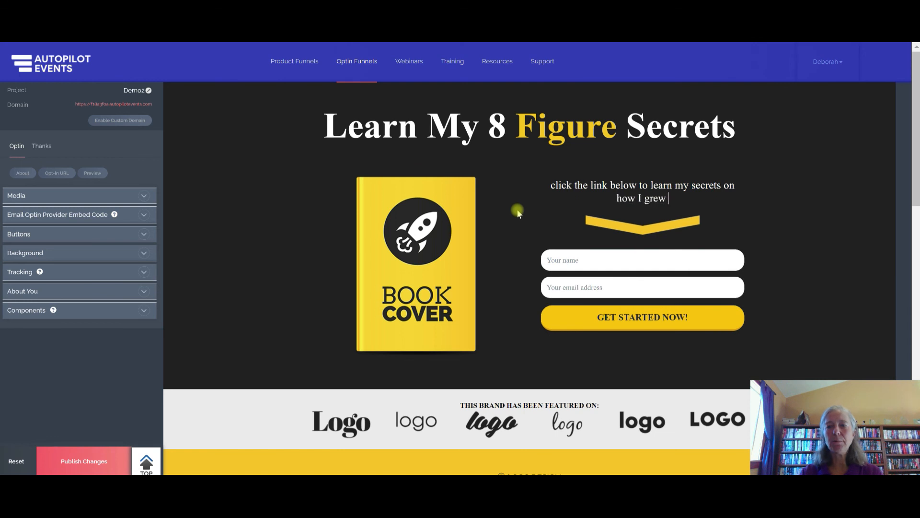
pyautogui.write('my 8 figur')
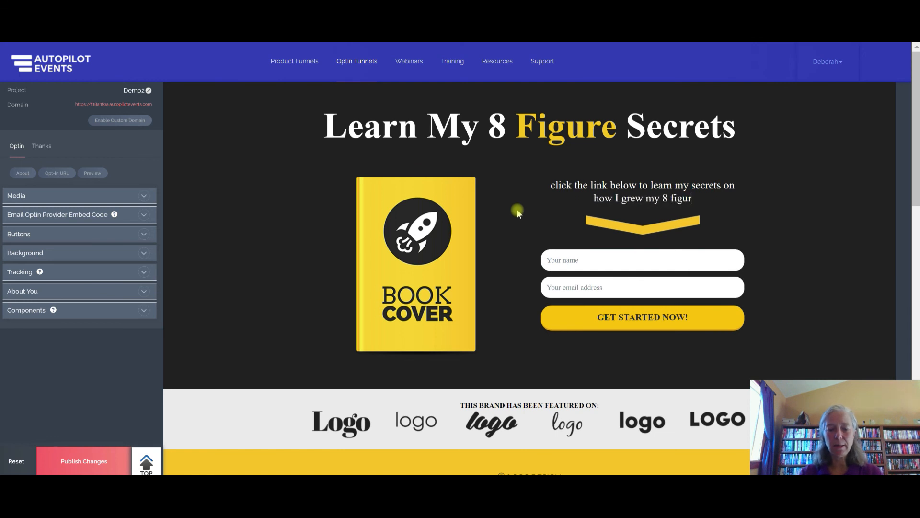
pyautogui.write('e business')
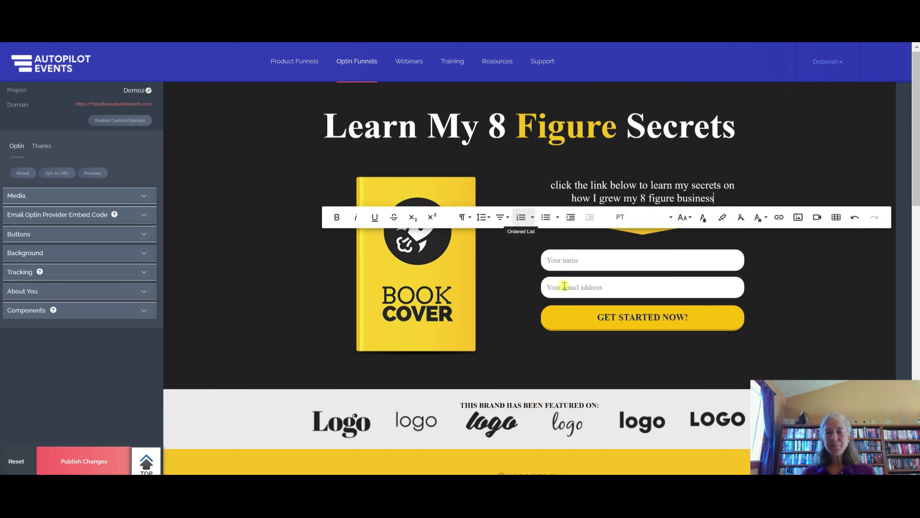
pyautogui.click(221, 274)
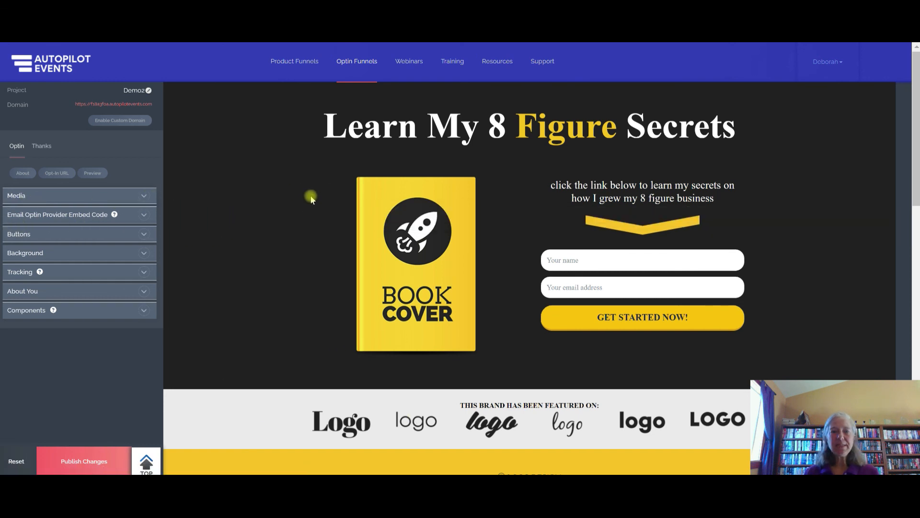
# - View the Email Optin Provider Embed Code settings and the related help video, closing both without entering any code
pyautogui.click(144, 215)
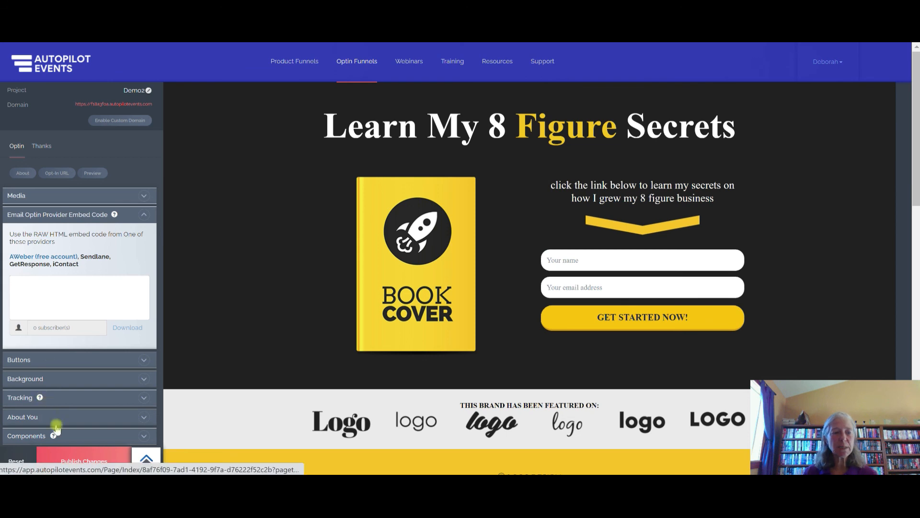
pyautogui.click(115, 216)
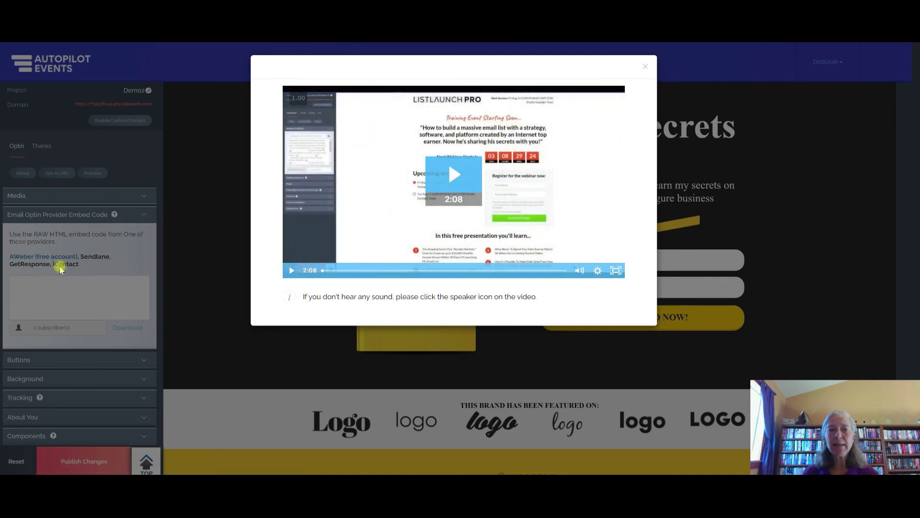
pyautogui.click(645, 67)
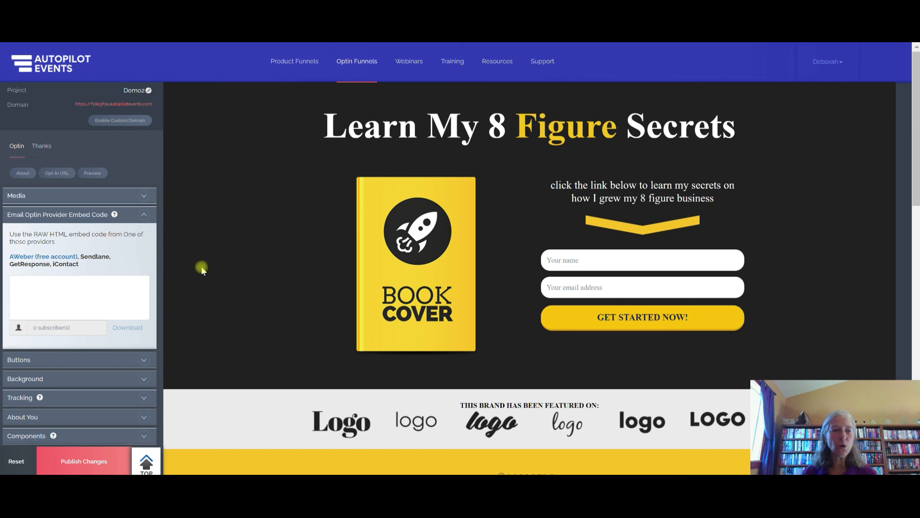
pyautogui.click(144, 214)
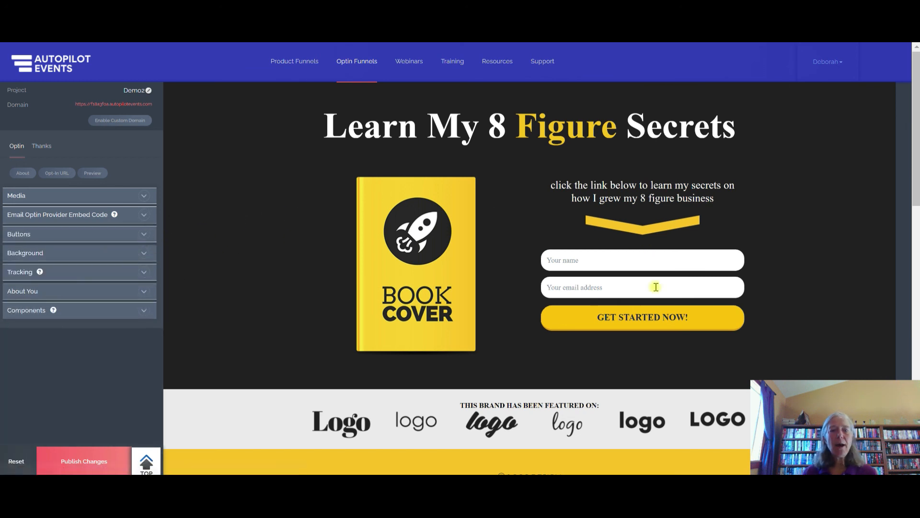
# - Set the optin form's GDPR consent option to GDPR (ALWAYS On)
pyautogui.click(145, 235)
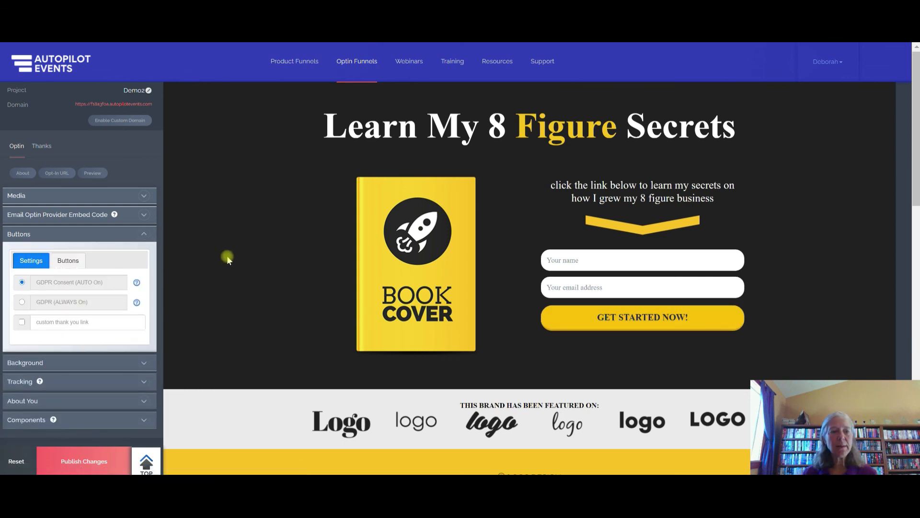
pyautogui.click(45, 321)
pyautogui.click(21, 303)
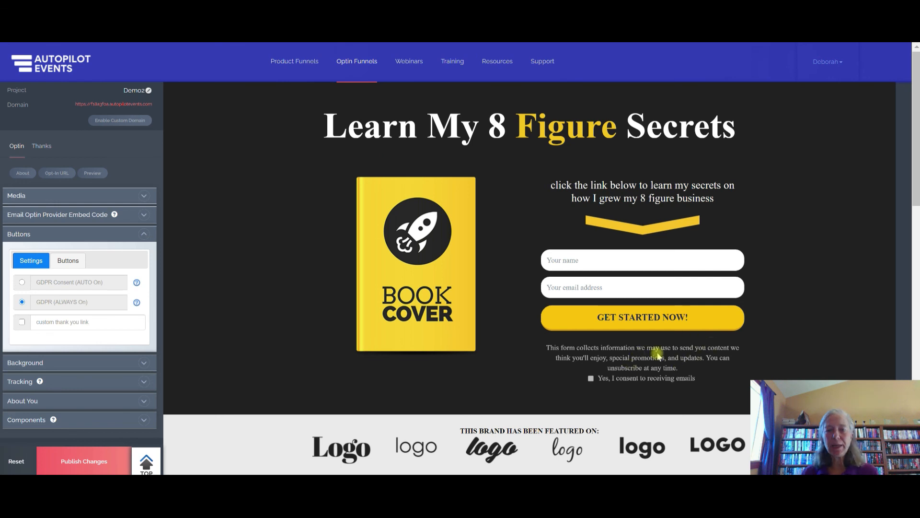
pyautogui.moveTo(91, 328)
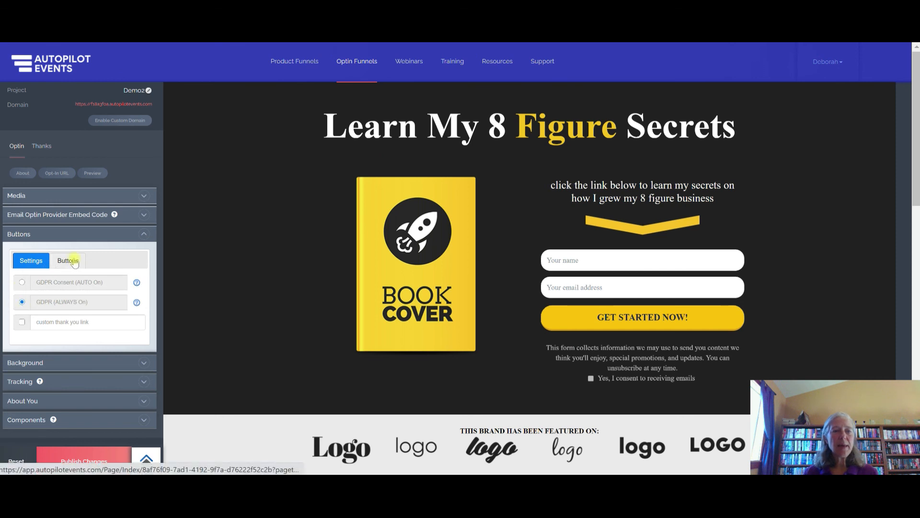
# - Try the green and then the orange "Get Instant Access!" button styles on the optin form
pyautogui.click(75, 262)
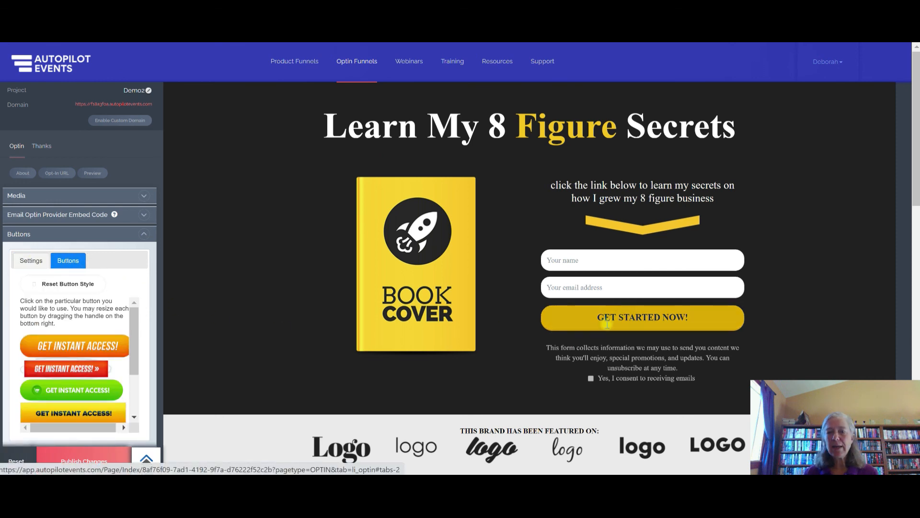
pyautogui.scroll(-3, 230, 341)
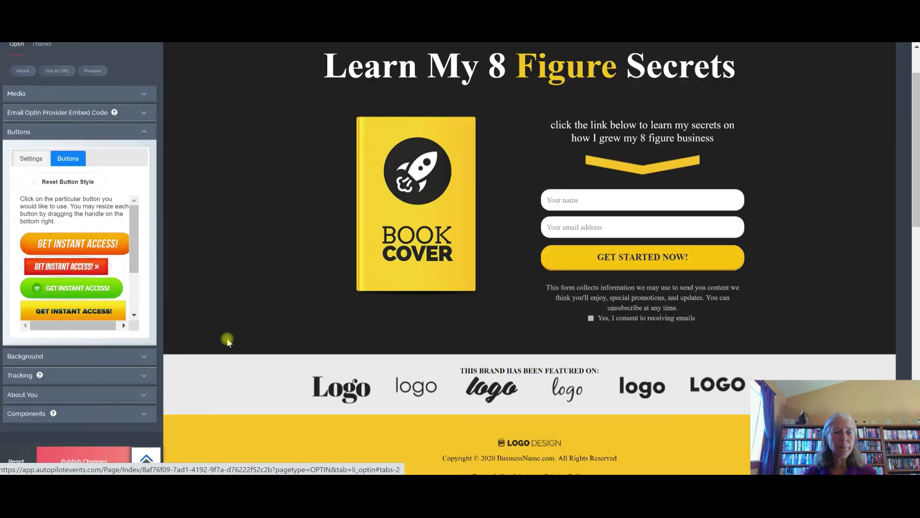
pyautogui.click(83, 261)
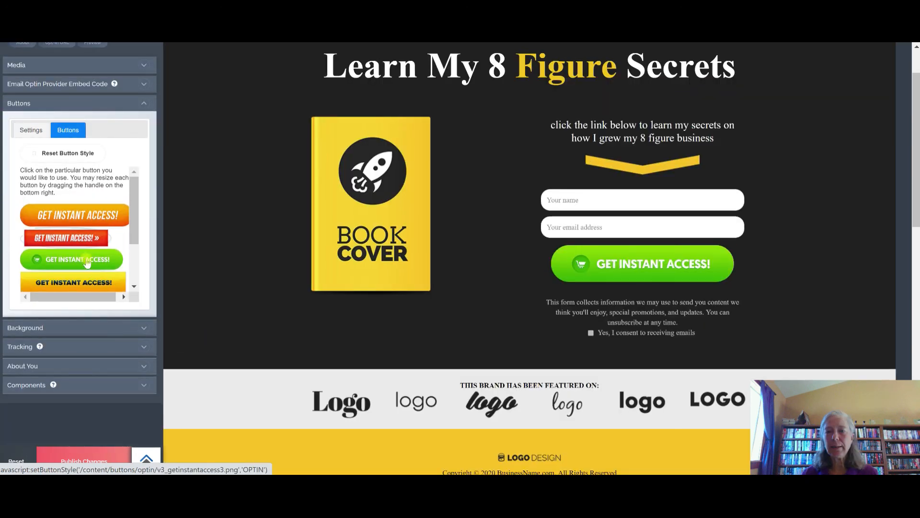
pyautogui.scroll(3, 206, 295)
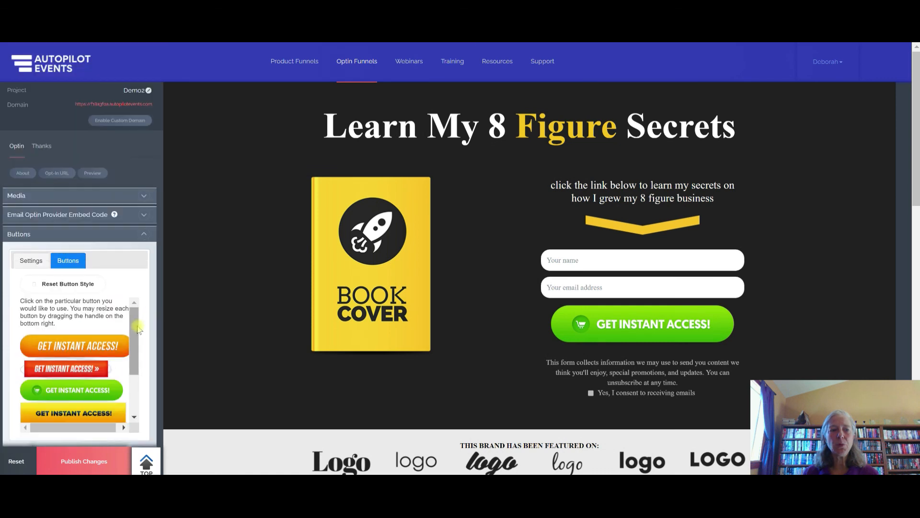
pyautogui.moveTo(136, 334)
pyautogui.mouseDown()
pyautogui.moveTo(138, 370)
pyautogui.moveTo(140, 318)
pyautogui.moveTo(138, 344)
pyautogui.mouseUp()
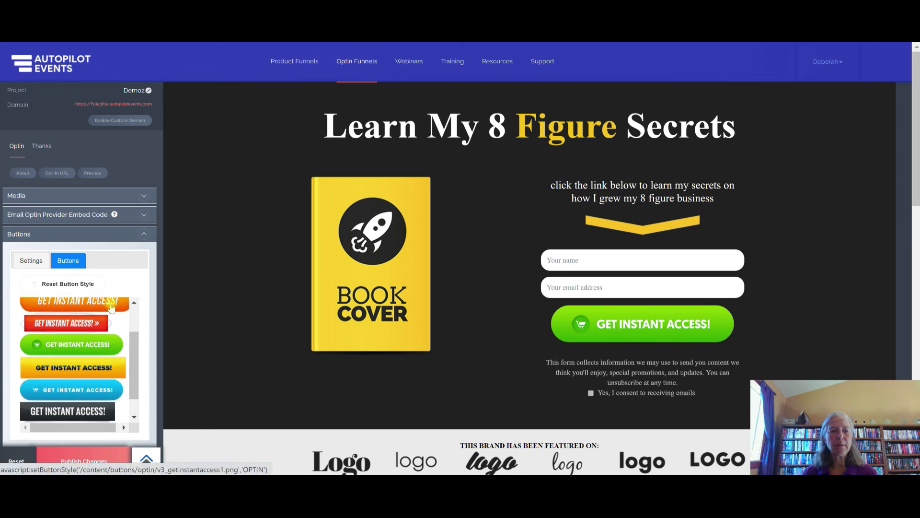
pyautogui.click(113, 305)
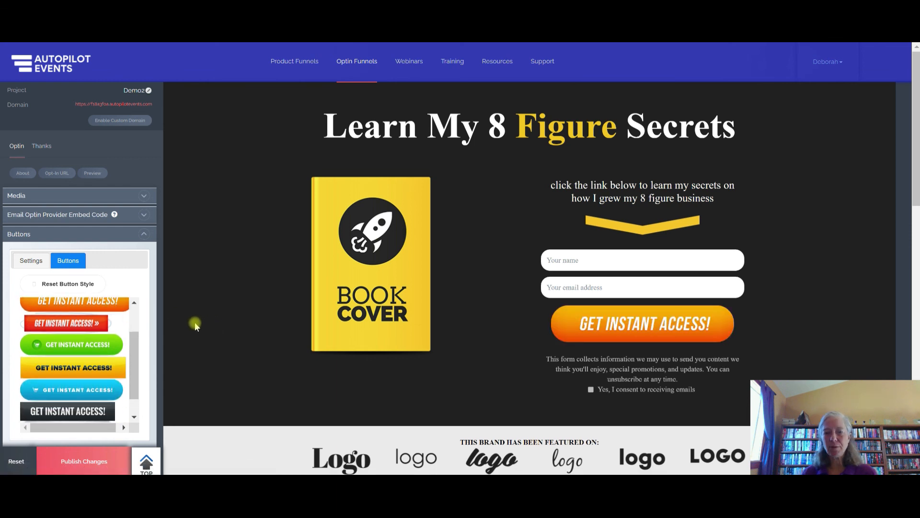
# - Apply the yellow rectangular "Get Instant Access!" button style to the optin form and close the button settings
pyautogui.click(106, 371)
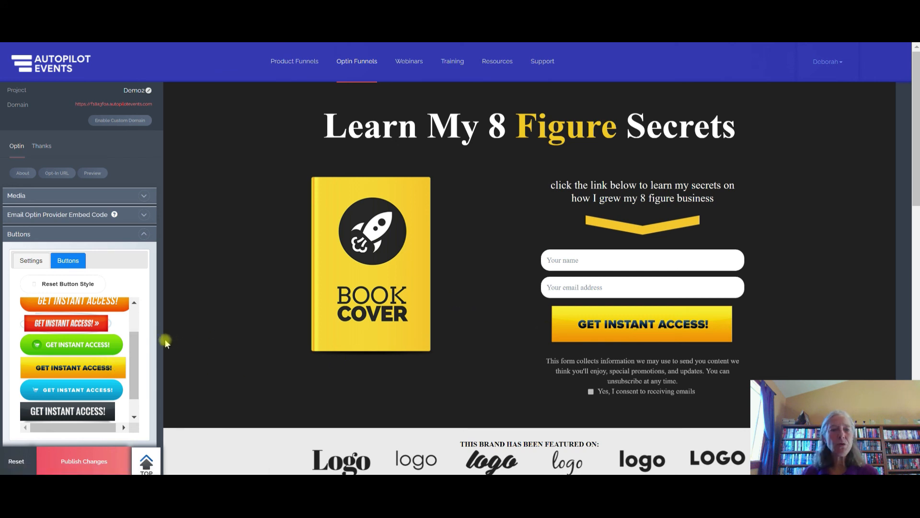
pyautogui.moveTo(133, 359); pyautogui.dragTo(134, 331)
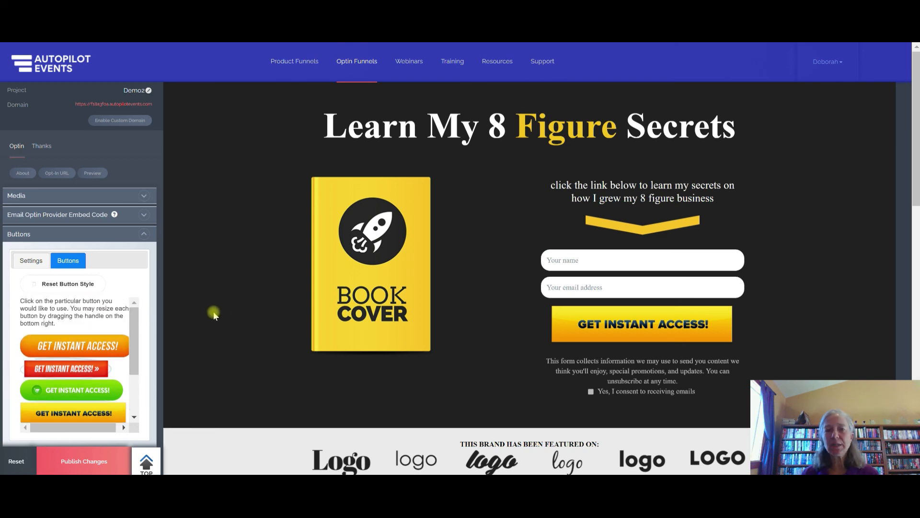
pyautogui.scroll(-1, 214, 315)
pyautogui.scroll(-2, 213, 313)
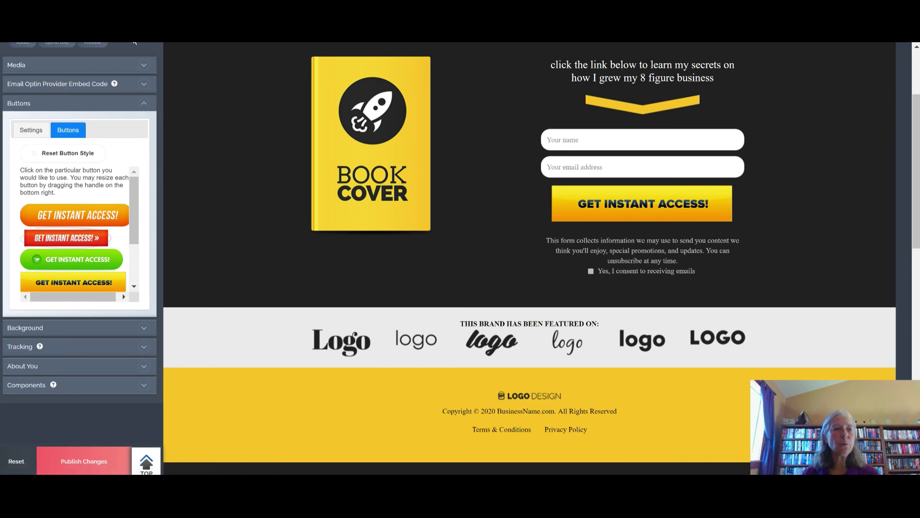
pyautogui.click(145, 104)
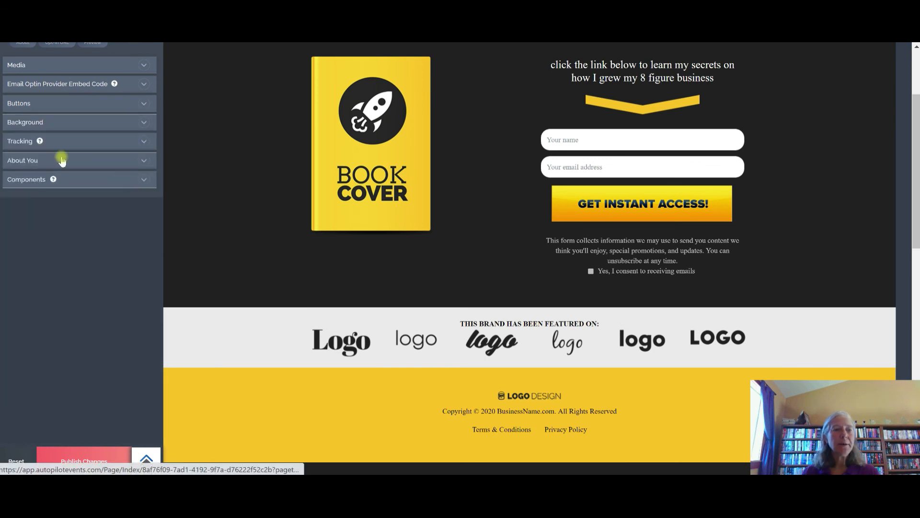
# - Set the page's background color to near-black and its background image to the blue geometric pattern with Stretch enabled
pyautogui.click(143, 124)
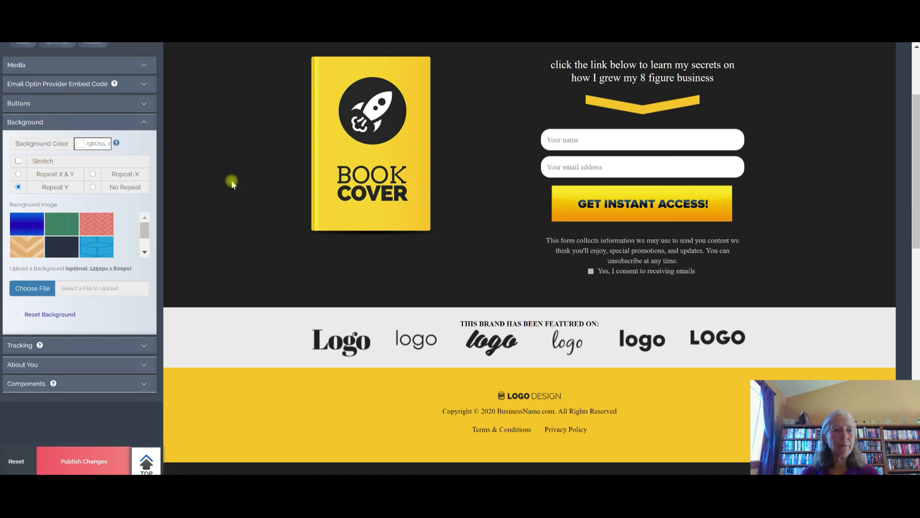
pyautogui.click(94, 144)
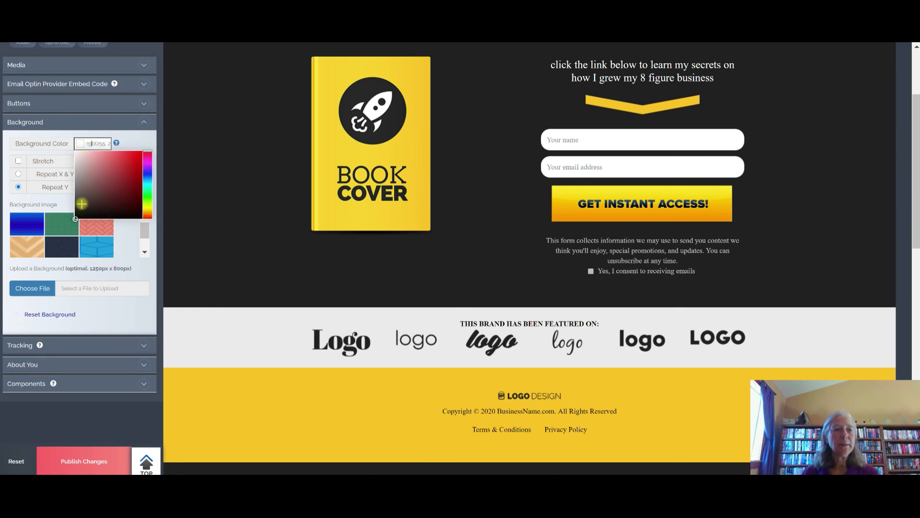
pyautogui.click(76, 159)
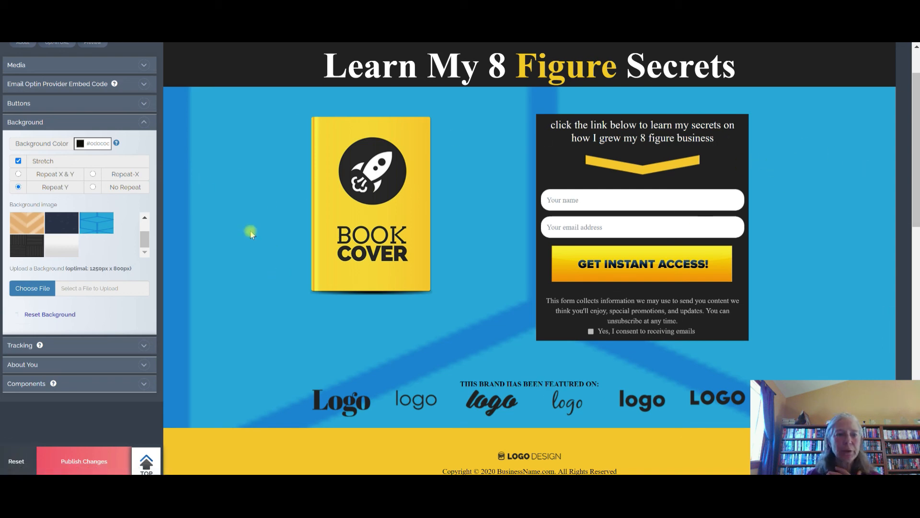
pyautogui.scroll(-1, 250, 231)
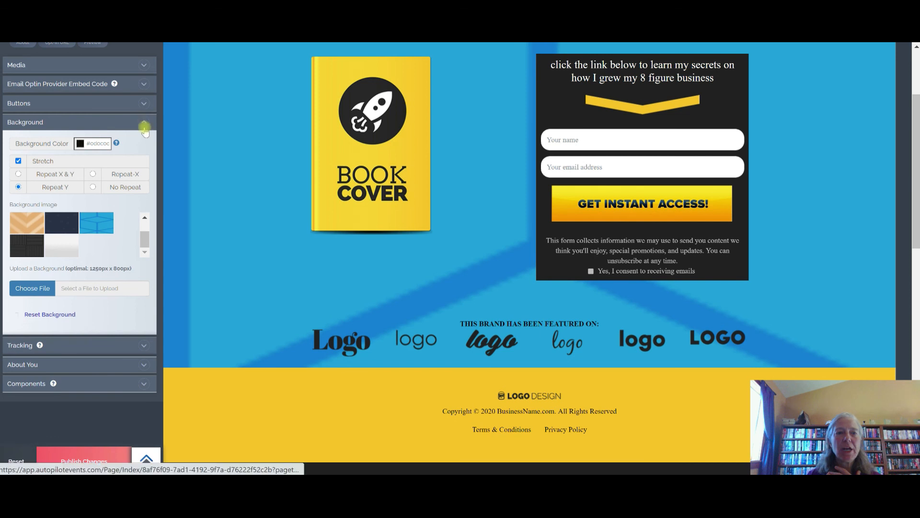
pyautogui.click(144, 125)
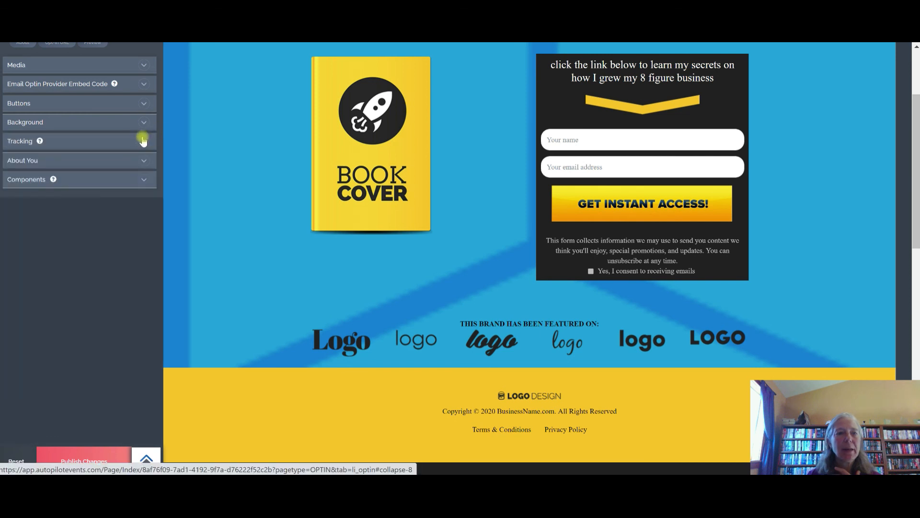
# - View the tracking code field and the company contact settings under About You
pyautogui.click(145, 142)
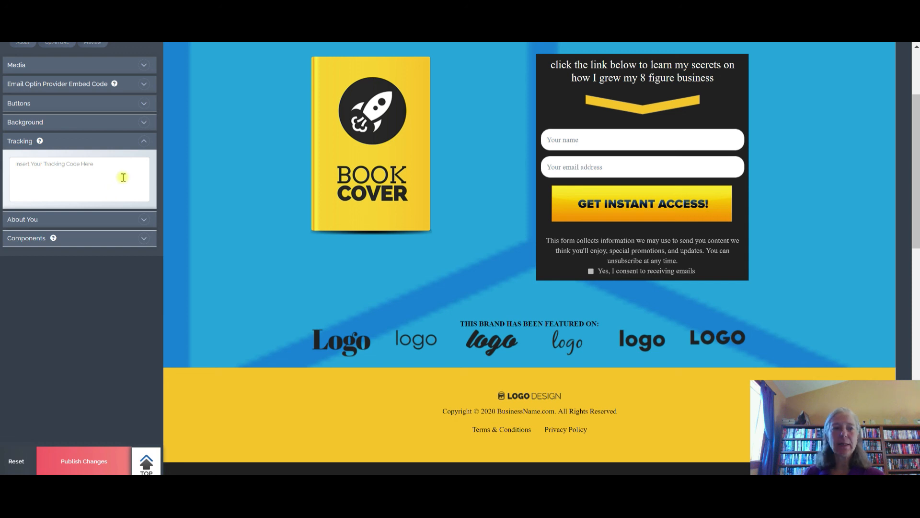
pyautogui.click(141, 141)
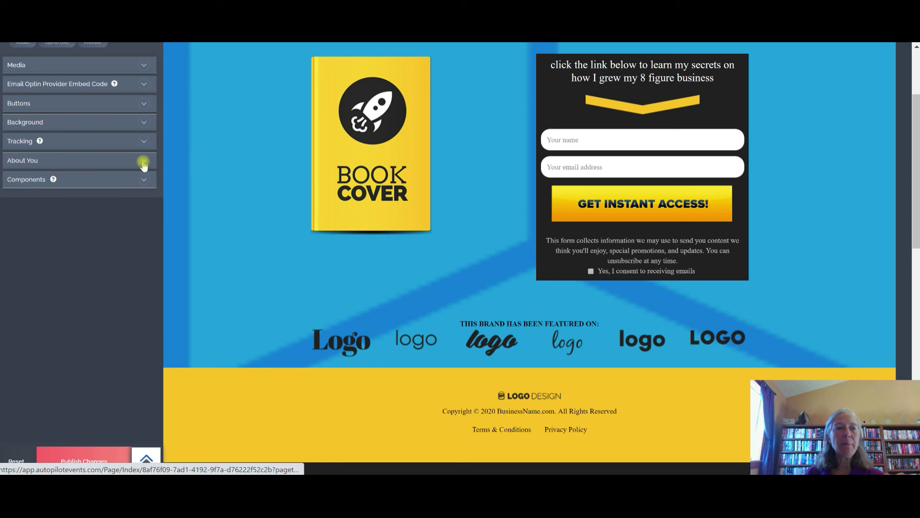
pyautogui.click(143, 162)
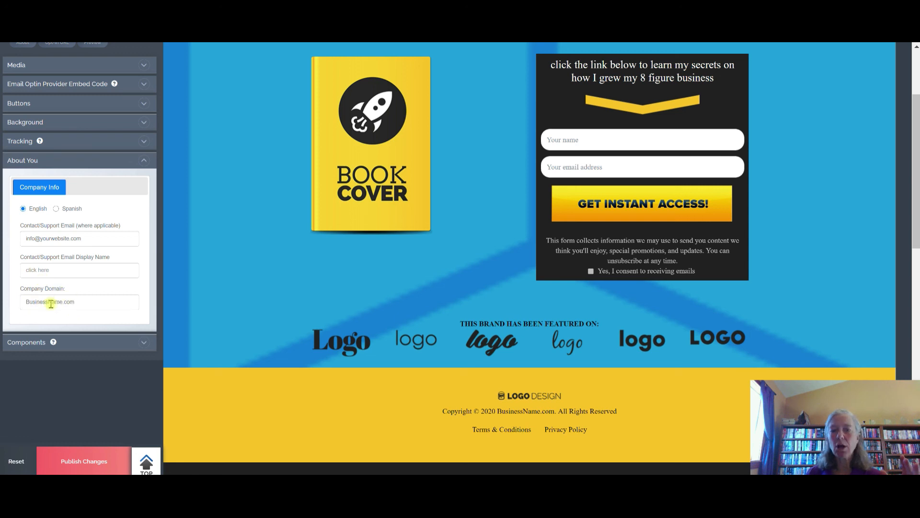
# - Close the About You settings and hide the Logo Section component with the "featured on" logos on the optin page
pyautogui.click(144, 162)
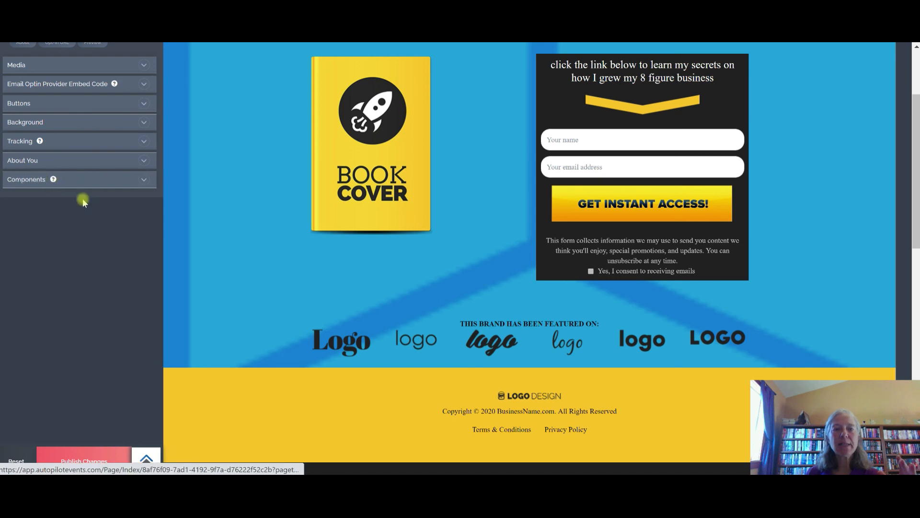
pyautogui.scroll(3, 311, 171)
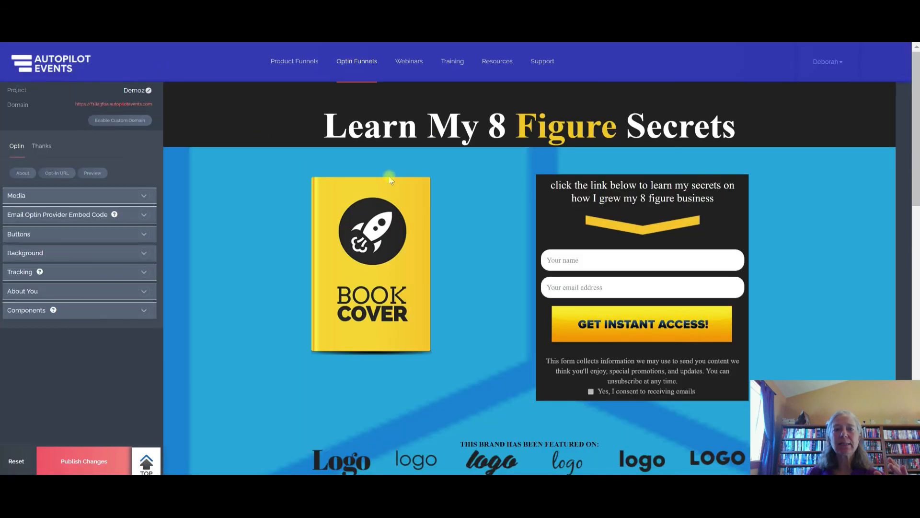
pyautogui.scroll(-3, 294, 317)
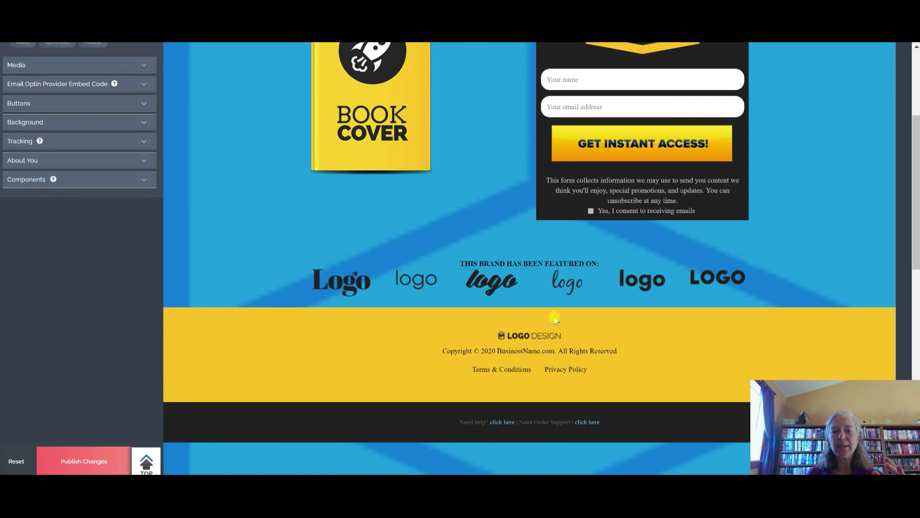
pyautogui.click(144, 179)
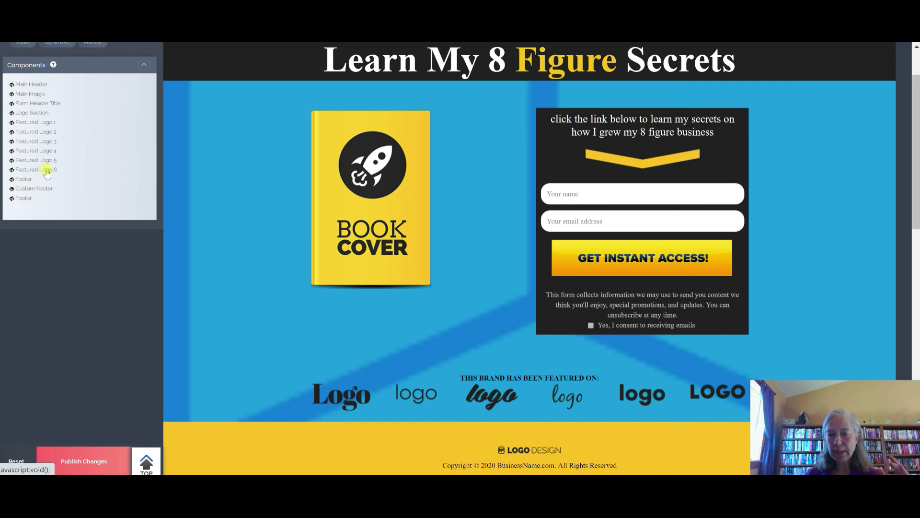
pyautogui.click(39, 113)
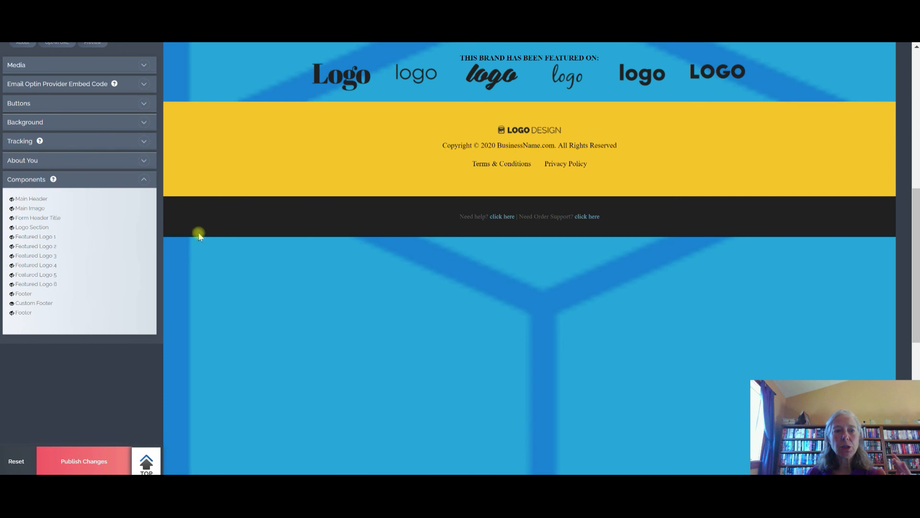
pyautogui.scroll(5, 196, 232)
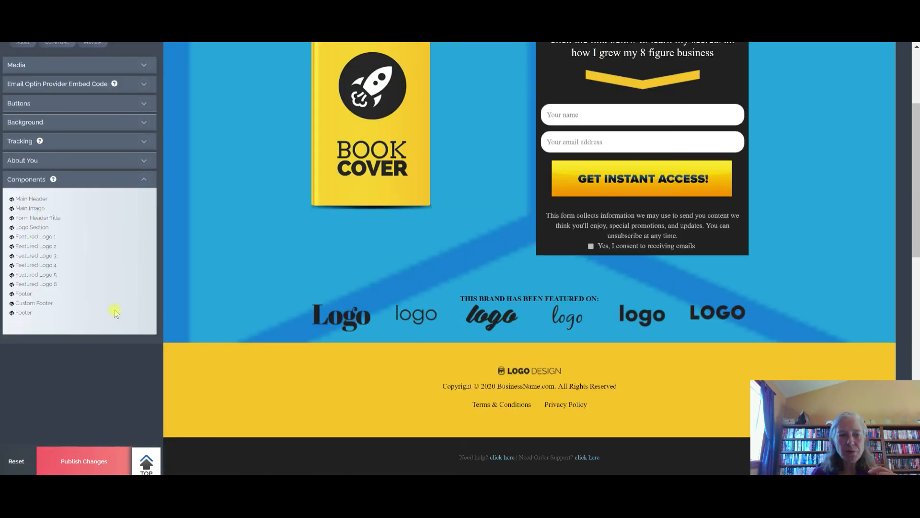
pyautogui.click(12, 227)
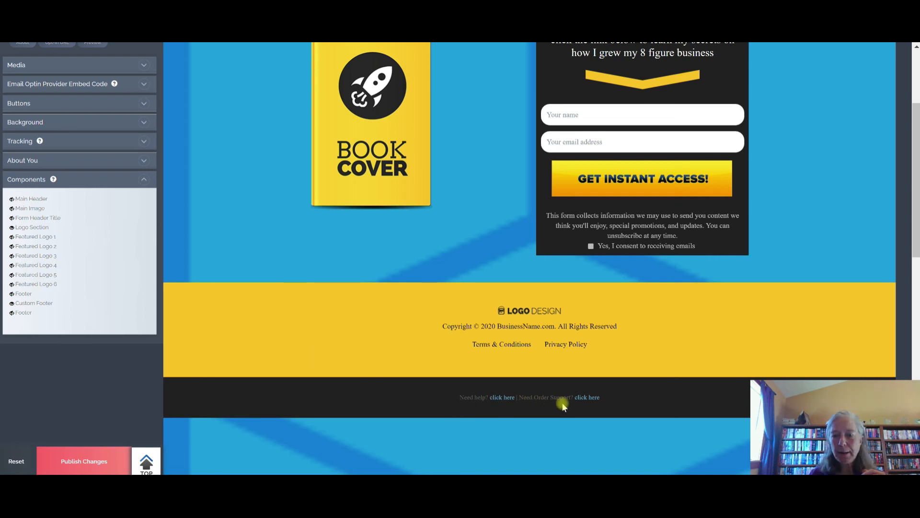
# - Hide the optin page's dark footer with the help and order support links and close the Components settings
pyautogui.click(12, 314)
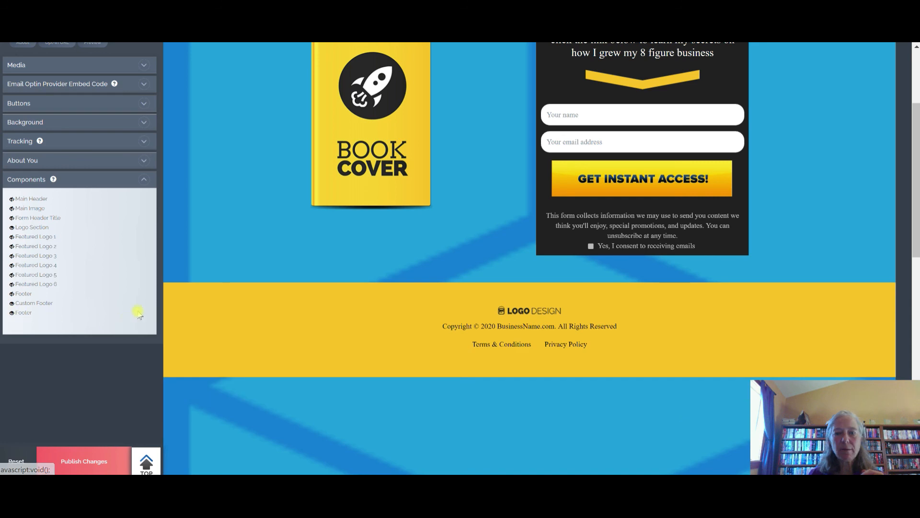
pyautogui.scroll(3, 229, 274)
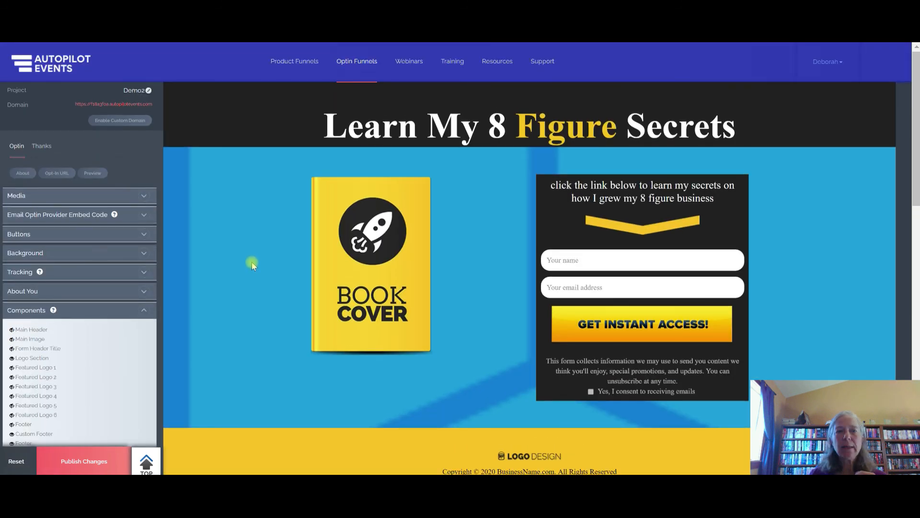
pyautogui.scroll(-3, 230, 279)
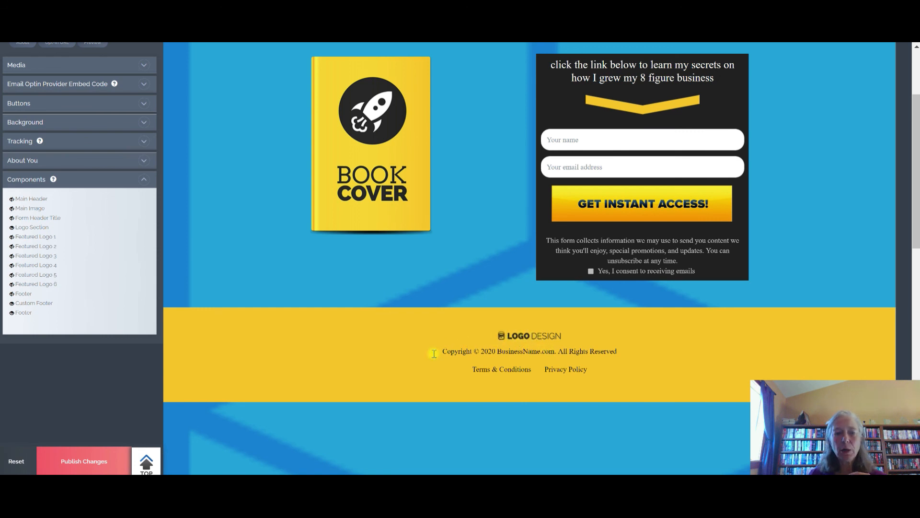
pyautogui.scroll(3, 269, 290)
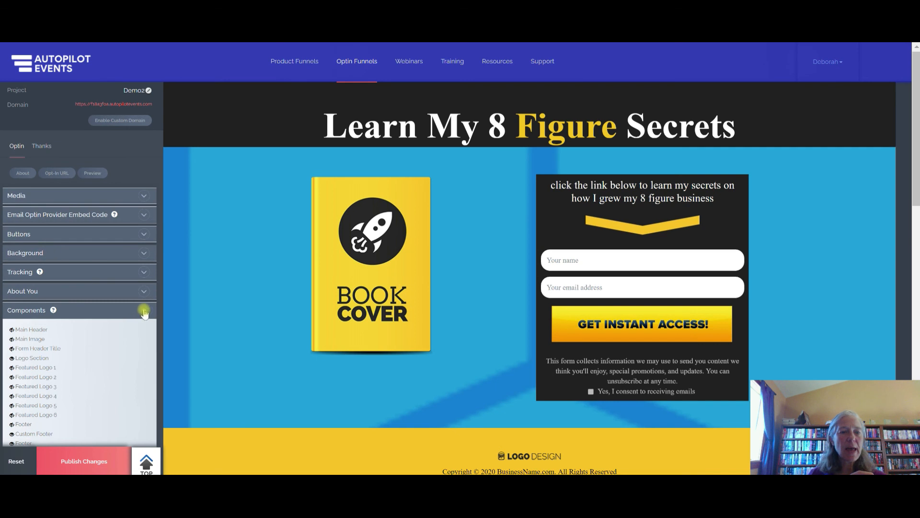
pyautogui.click(145, 313)
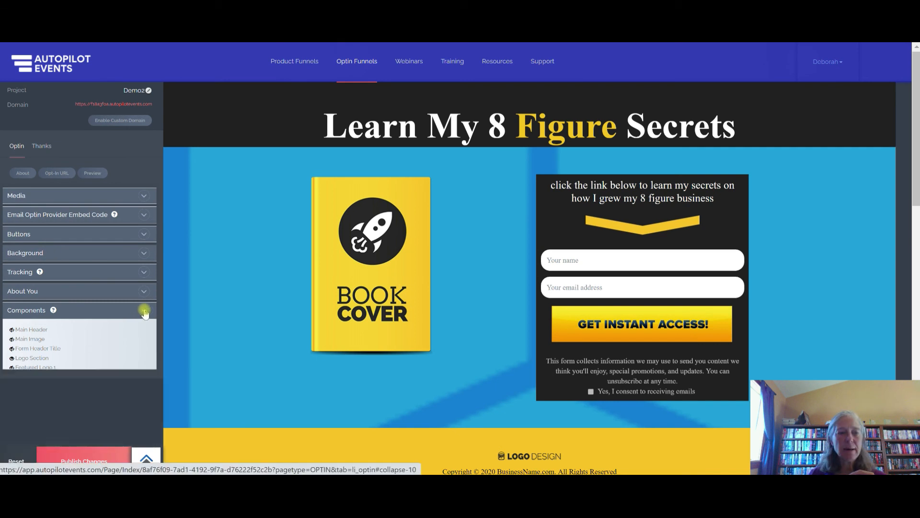
pyautogui.scroll(-3, 229, 330)
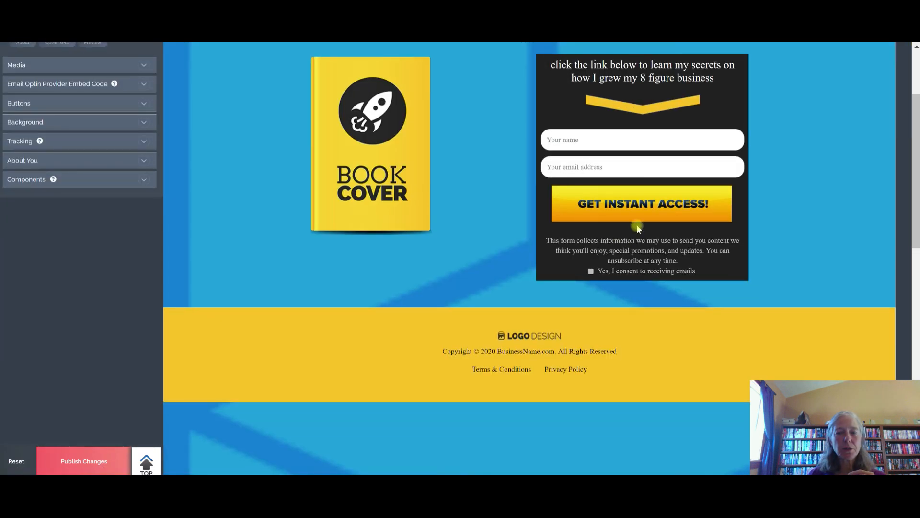
pyautogui.scroll(3, 48, 235)
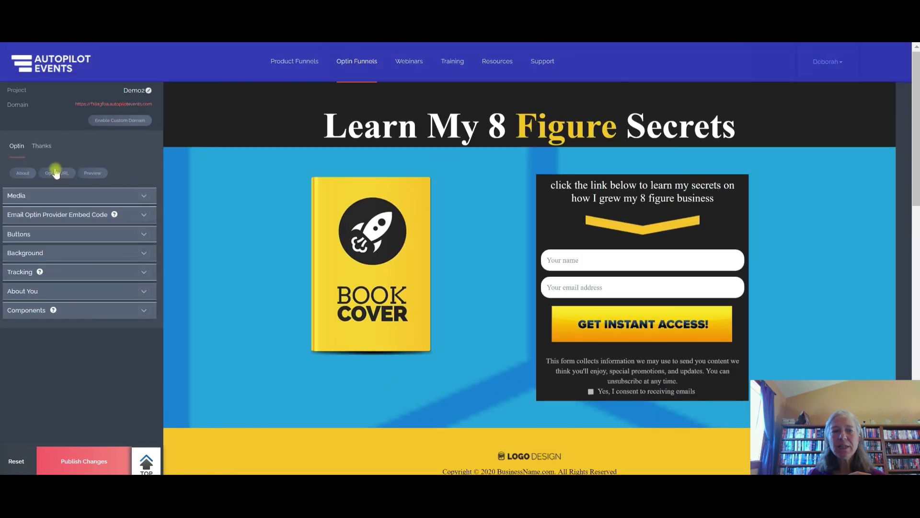
# - Replace the Thanks page's main headline with "Here is the information you requested!"
pyautogui.click(44, 146)
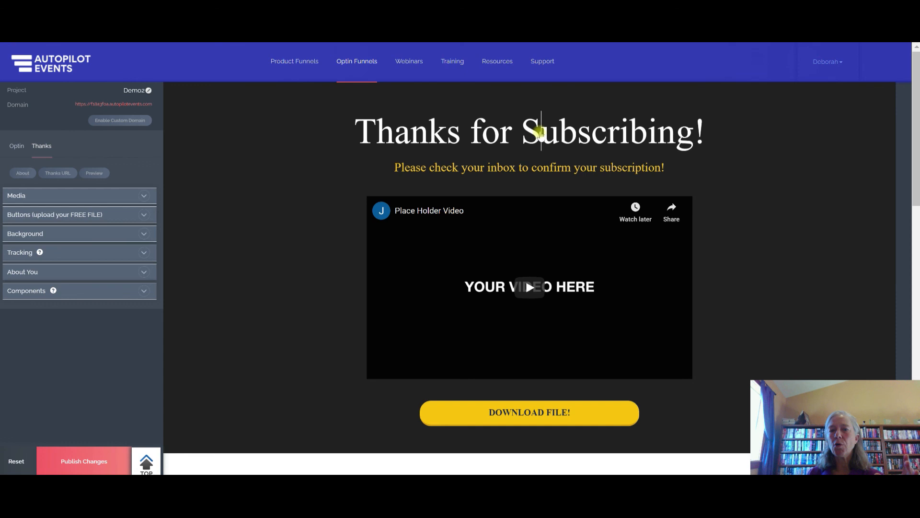
pyautogui.click(694, 130)
pyautogui.moveTo(694, 130); pyautogui.dragTo(355, 147)
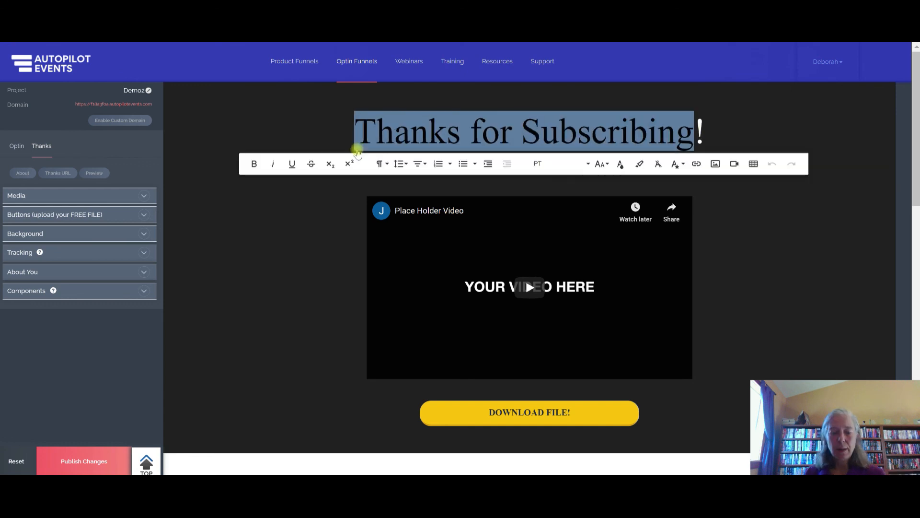
pyautogui.write('Here is the ')
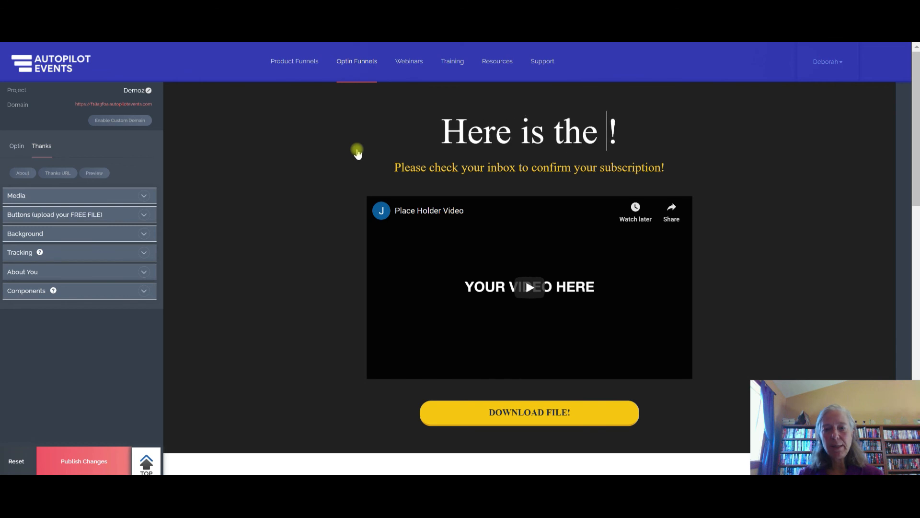
pyautogui.write('information you')
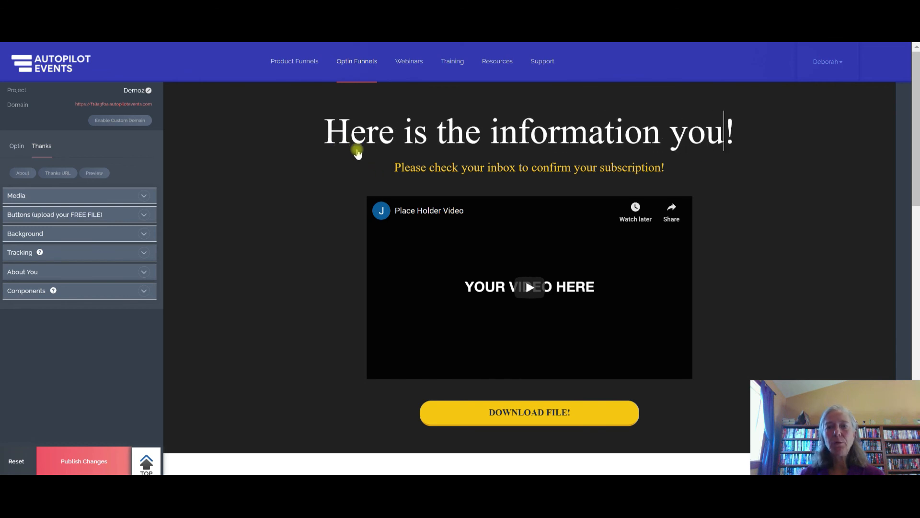
pyautogui.write(' requet')
pyautogui.press('BackSpace')
pyautogui.write('sted')
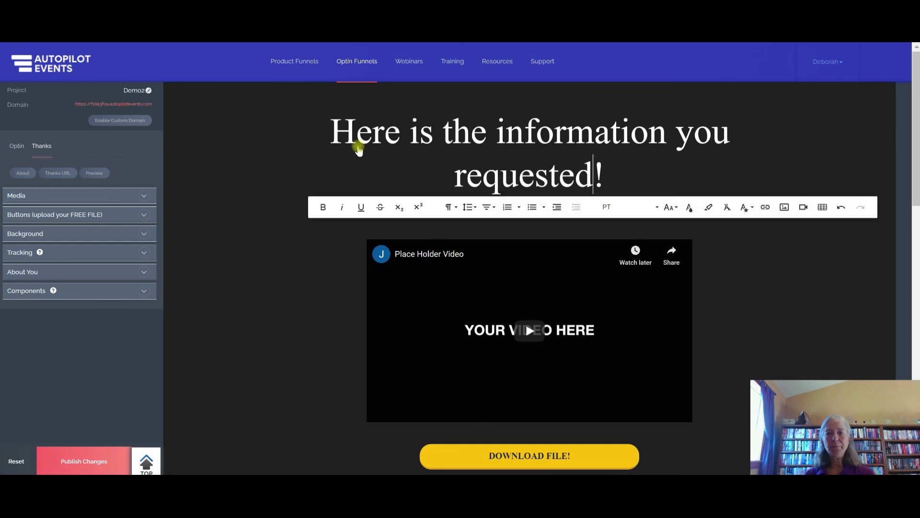
pyautogui.click(473, 164)
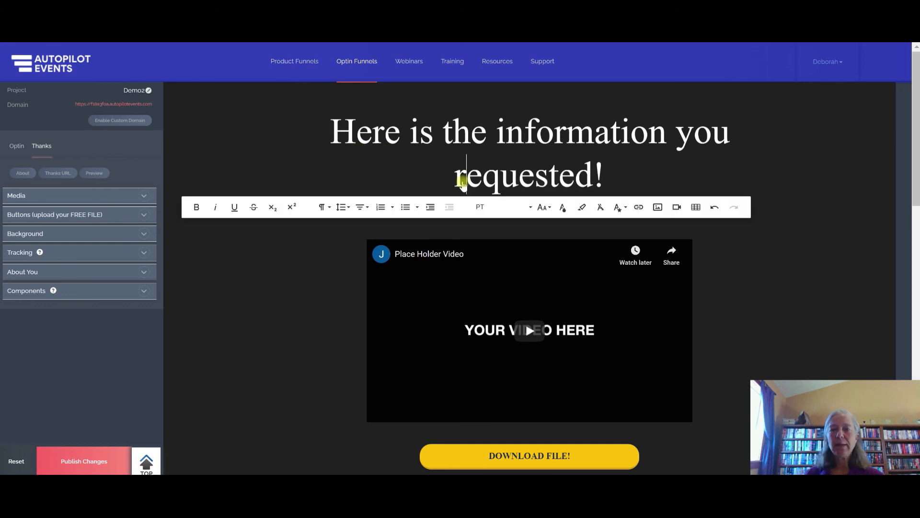
pyautogui.click(719, 278)
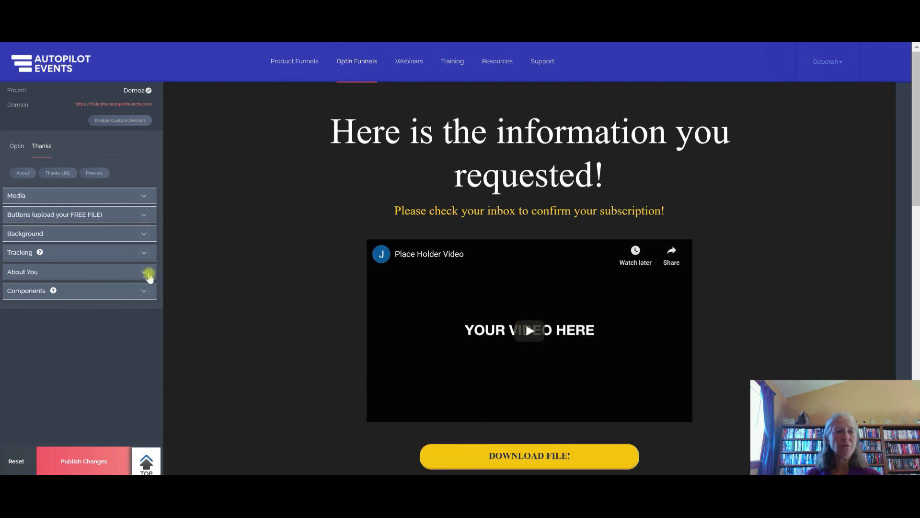
# - View the Thanks page's video embed, free file upload and button, and background settings
pyautogui.click(140, 196)
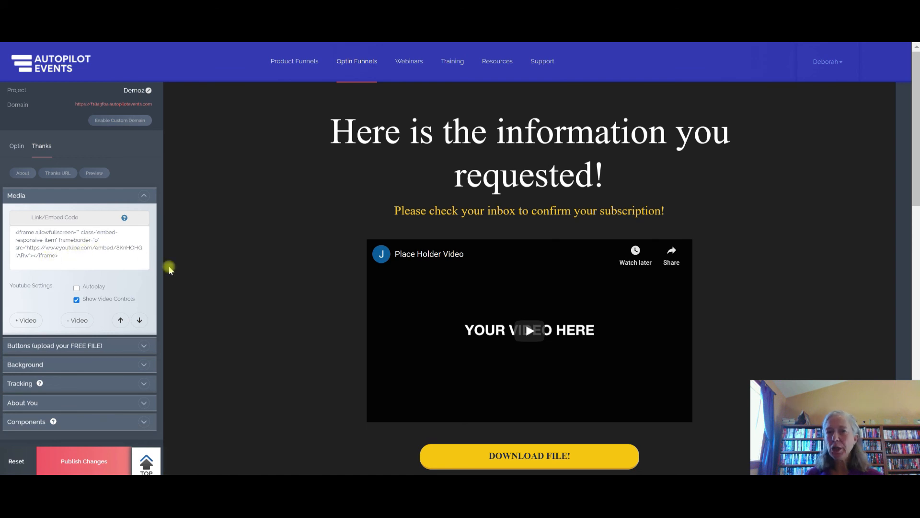
pyautogui.click(143, 196)
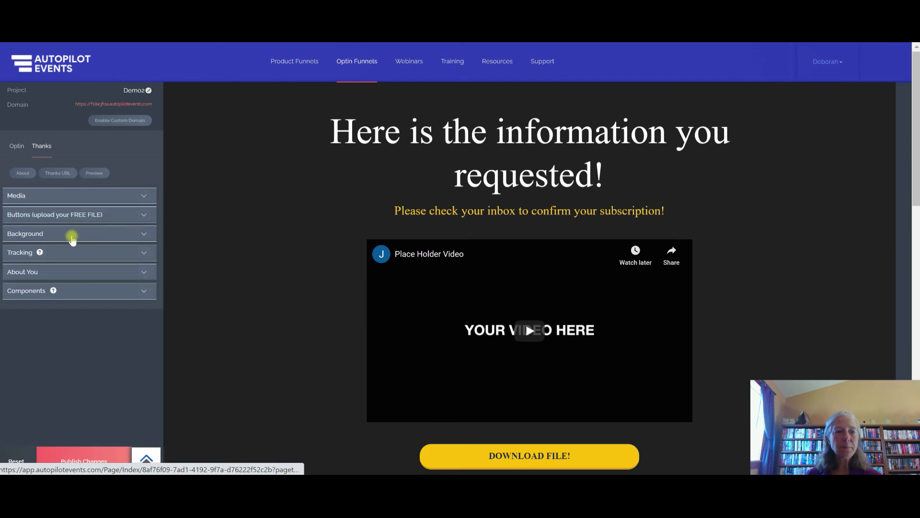
pyautogui.click(145, 215)
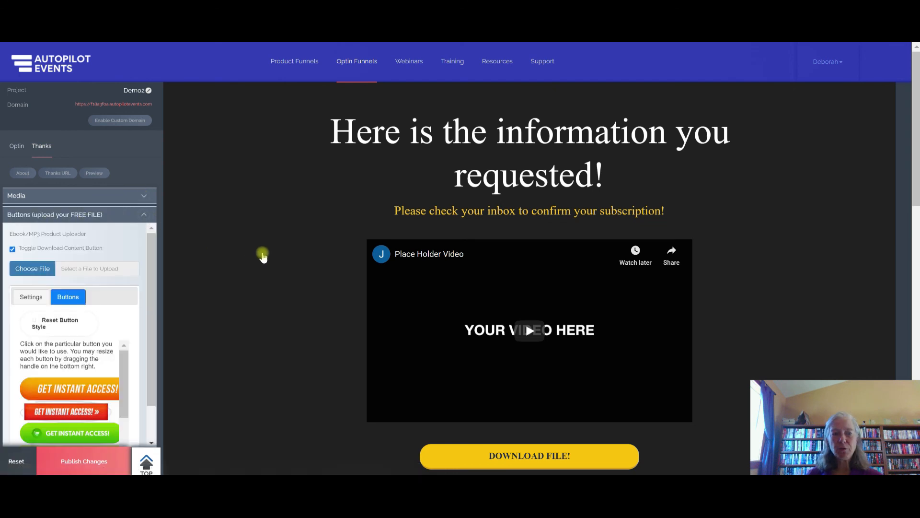
pyautogui.scroll(-3, 230, 250)
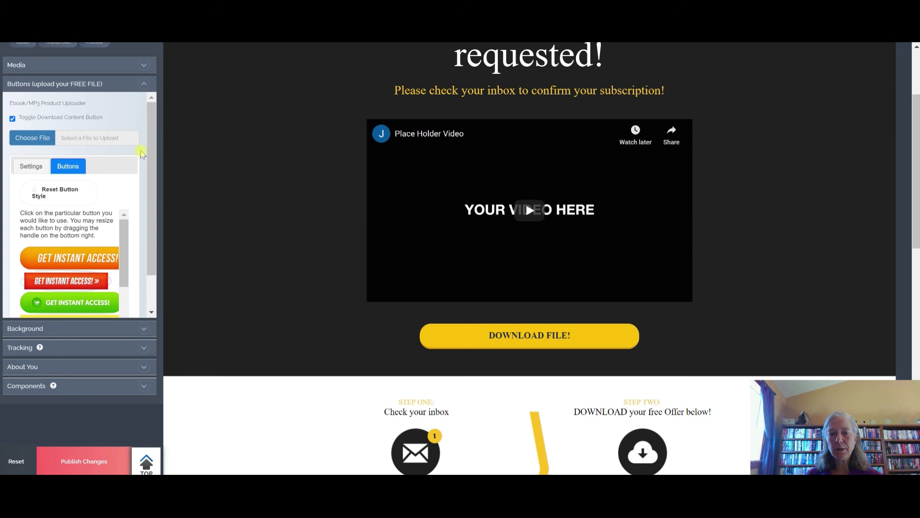
pyautogui.click(144, 83)
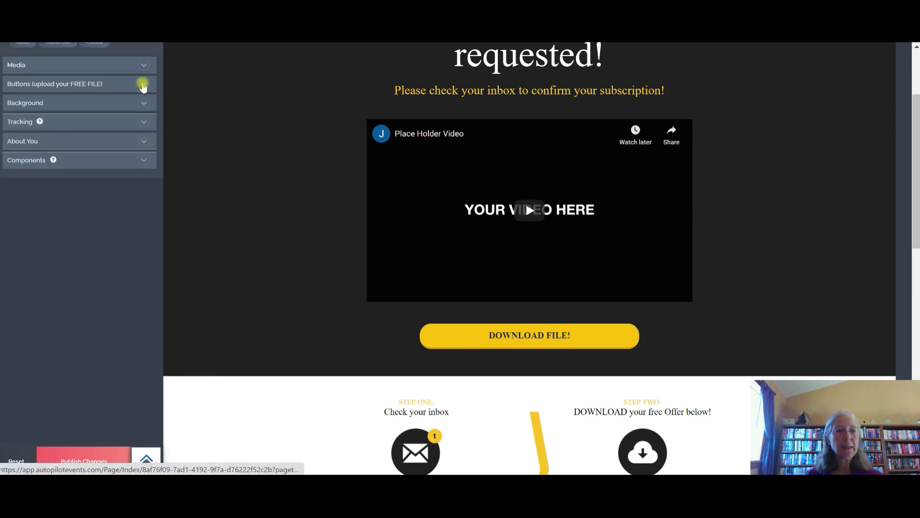
pyautogui.click(144, 104)
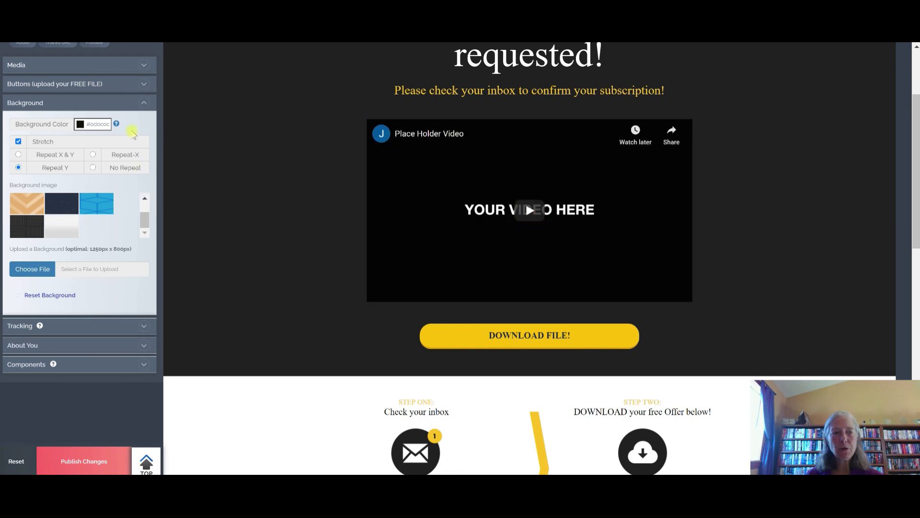
pyautogui.click(143, 104)
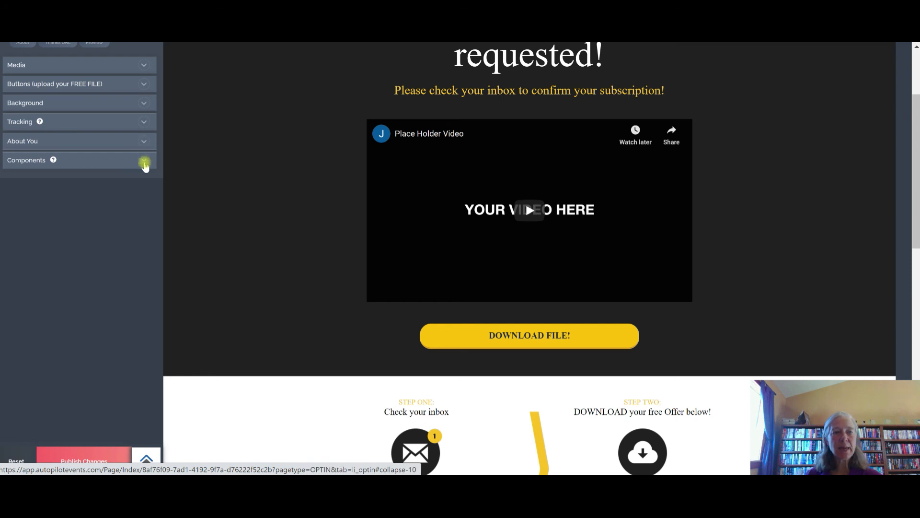
# - Examine the Thanks page's two-step section and footer, and view the settings of its "Download File!" button
pyautogui.scroll(-3, 233, 173)
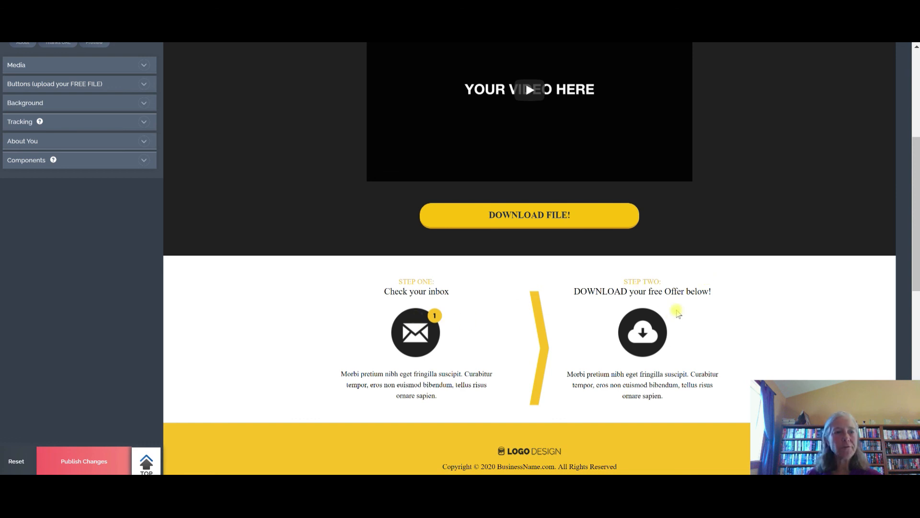
pyautogui.scroll(-3, 533, 342)
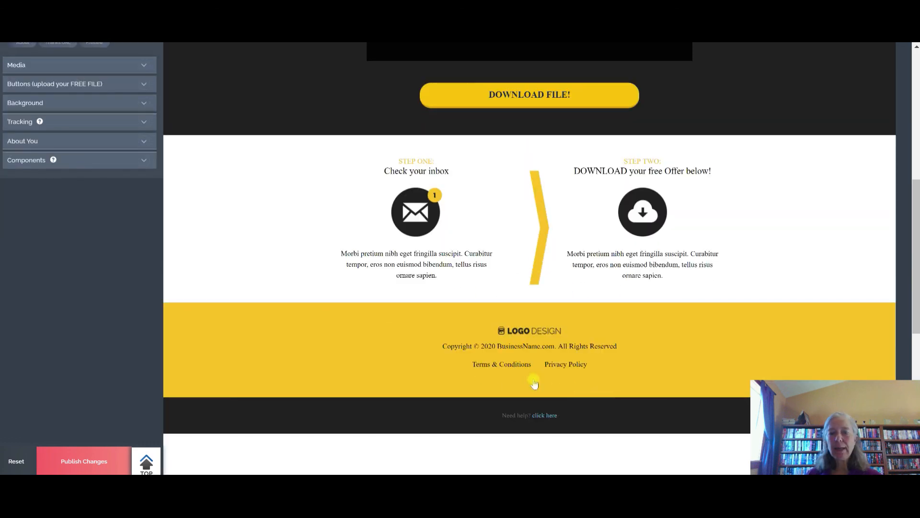
pyautogui.scroll(1, 271, 224)
pyautogui.scroll(1, 271, 225)
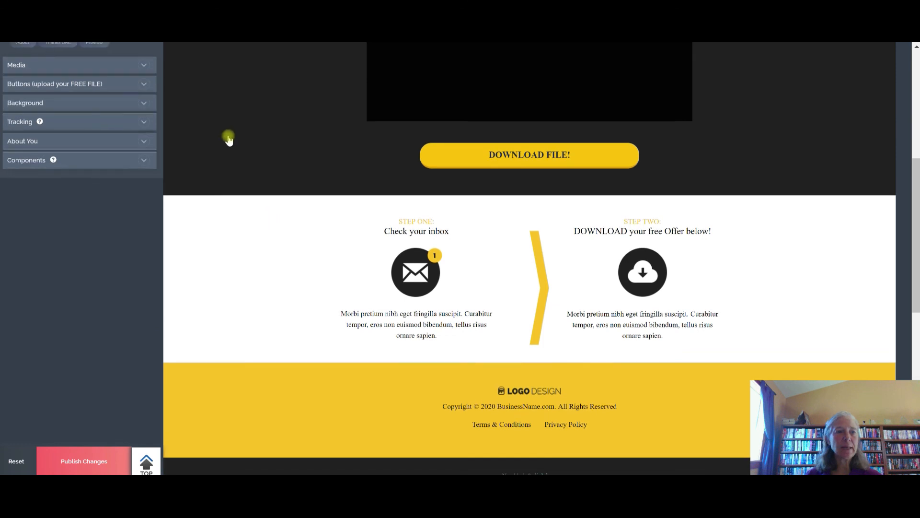
pyautogui.scroll(2, 229, 139)
pyautogui.click(470, 221)
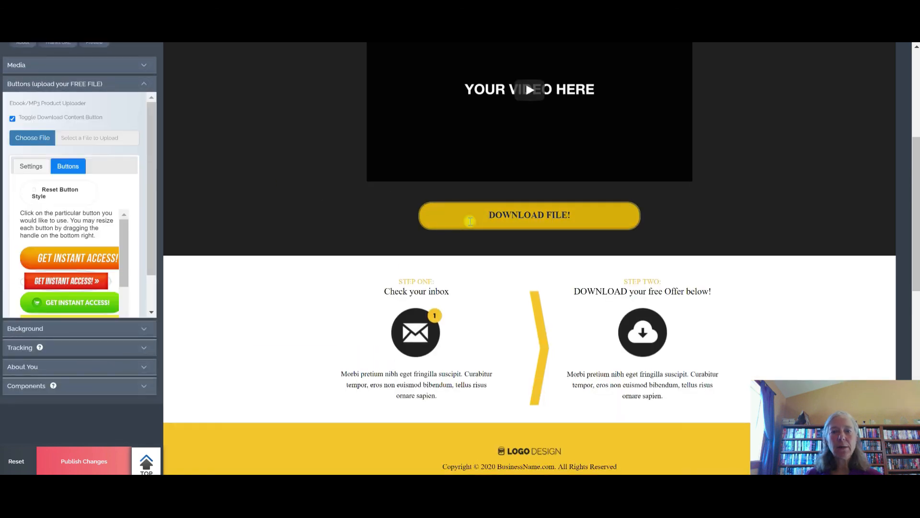
pyautogui.click(441, 212)
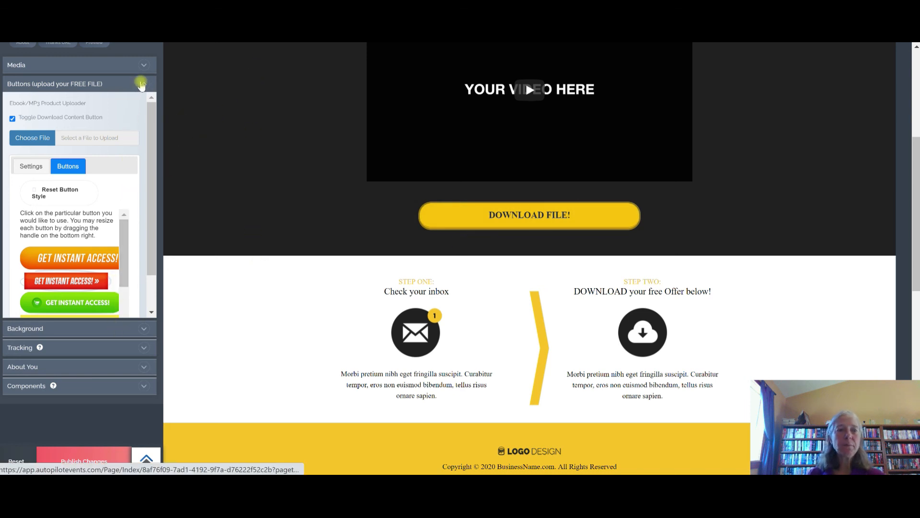
pyautogui.click(144, 84)
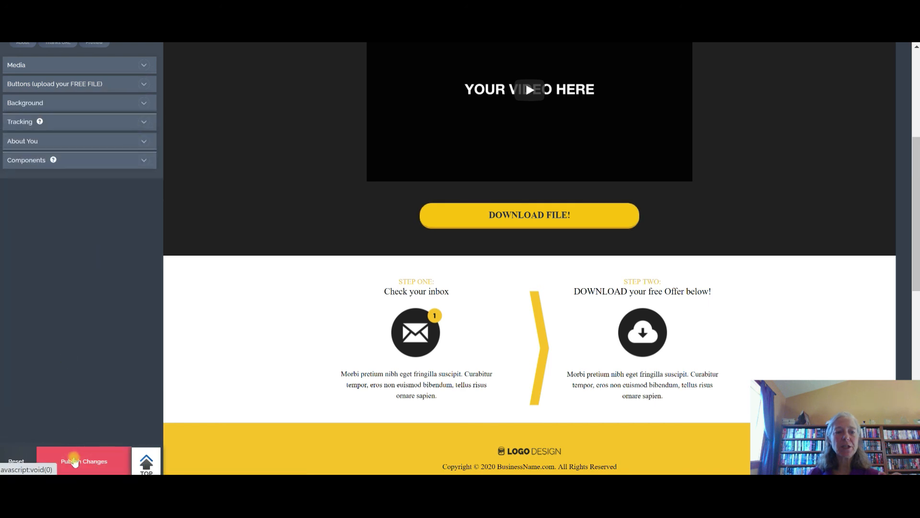
# - Publish the changes made to the Thanks page and return to its headline
pyautogui.click(74, 462)
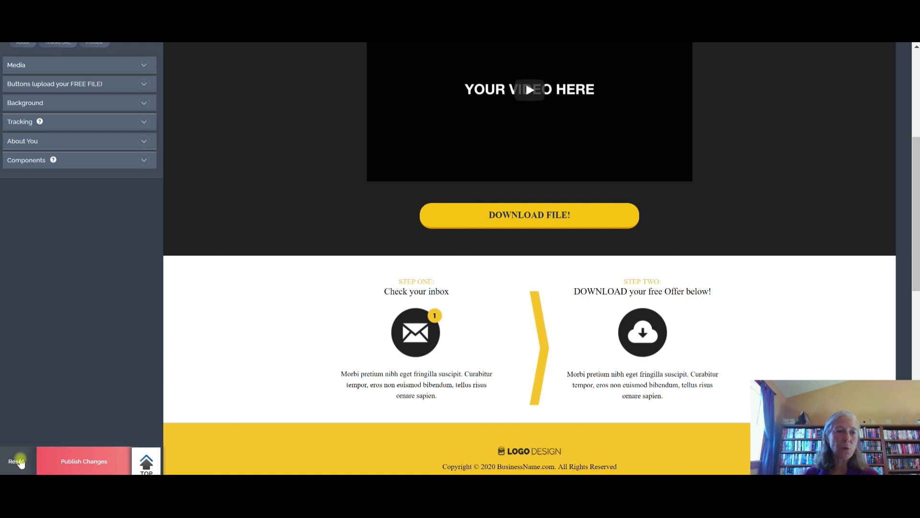
pyautogui.scroll(4, 110, 399)
pyautogui.scroll(1, 111, 400)
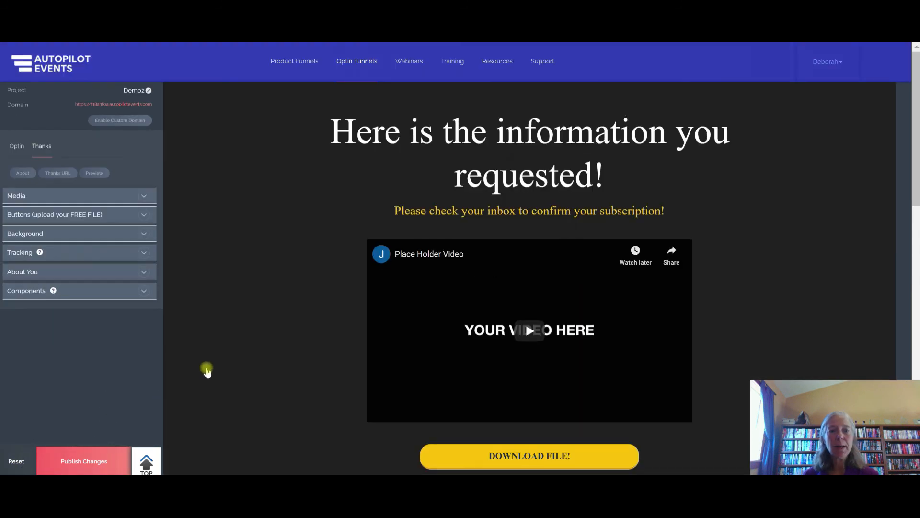